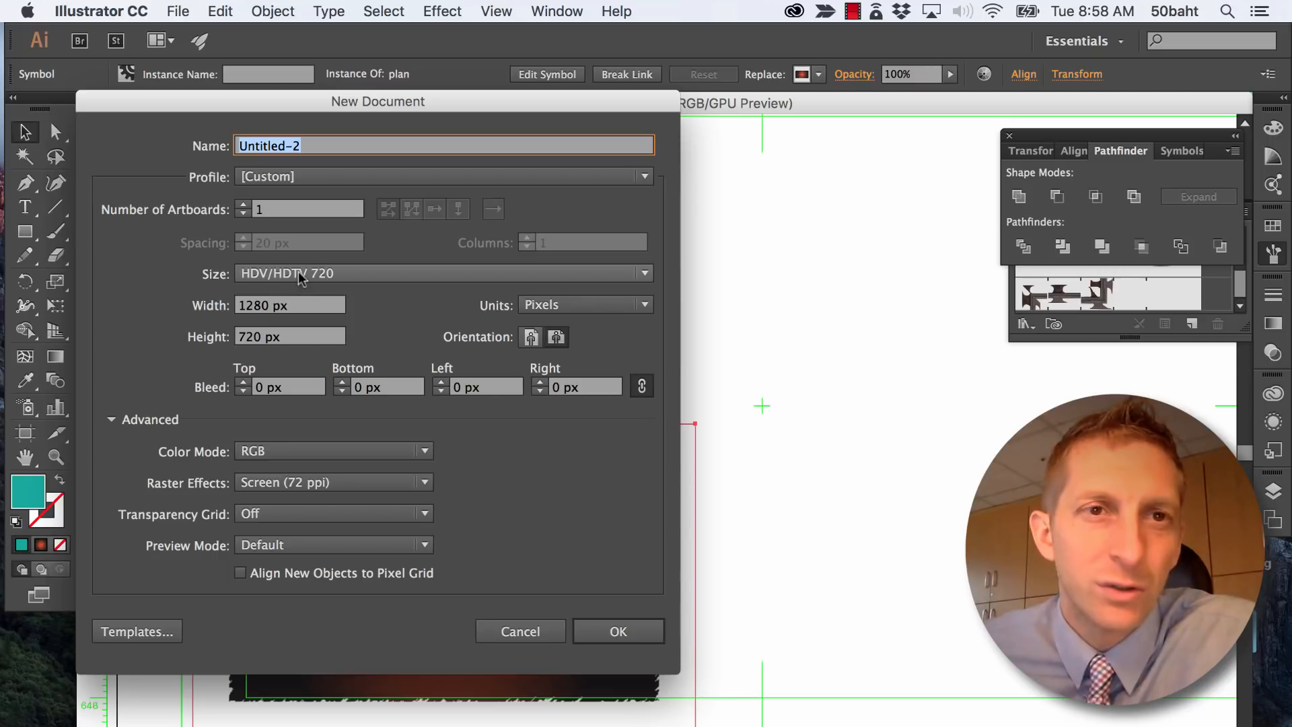
# Create a new document named Planet with the HDV/HDTV 720 size and the transparency grid off.
pyautogui.write('P')
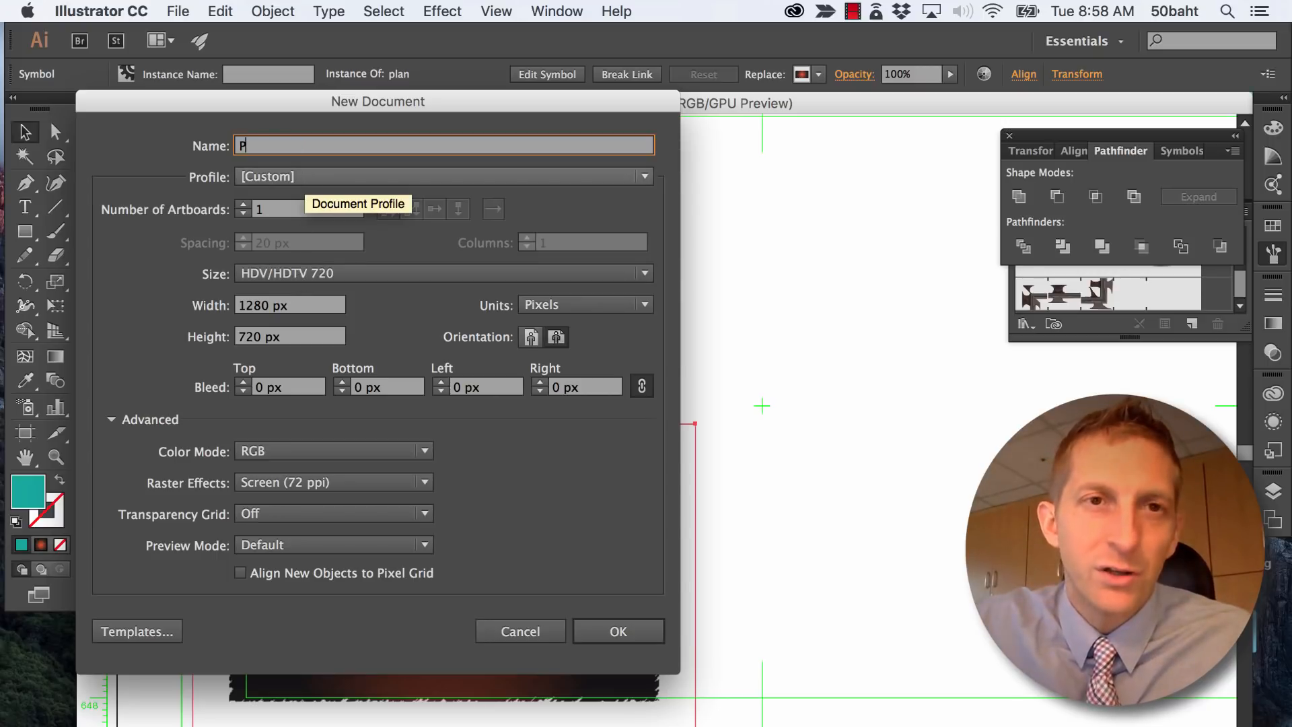
pyautogui.write('lanet')
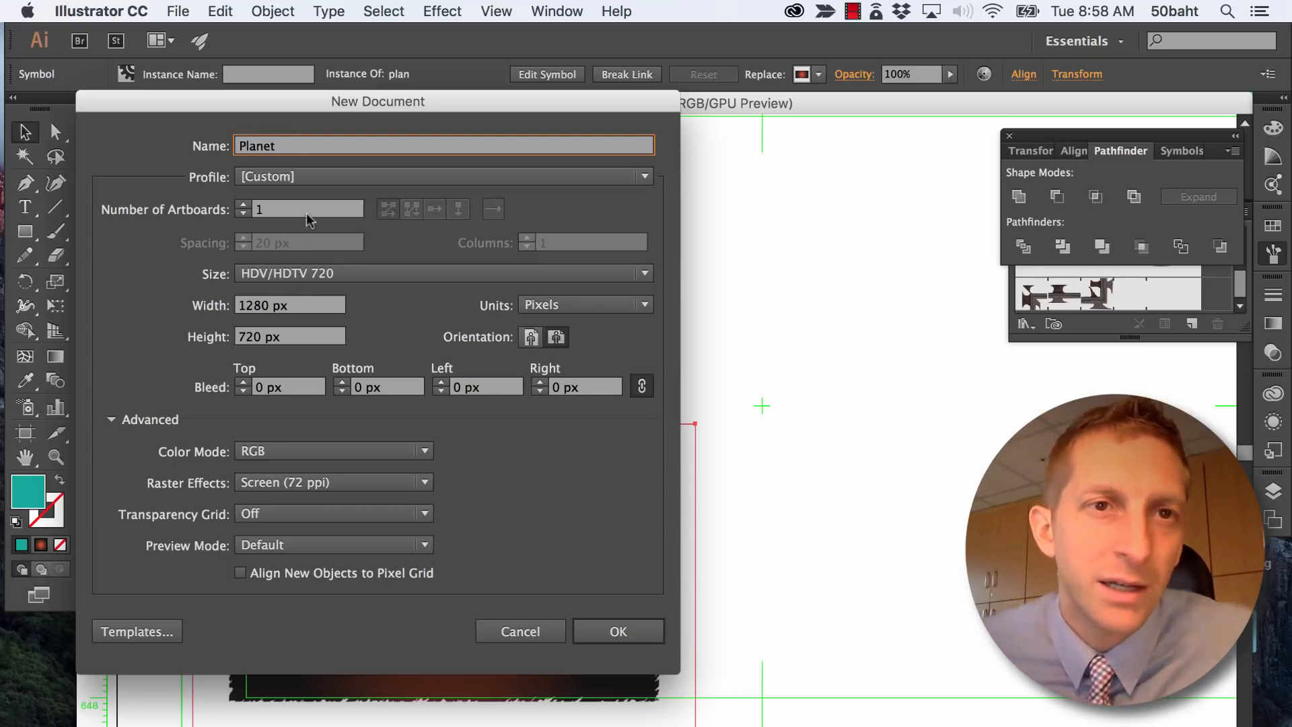
pyautogui.click(301, 275)
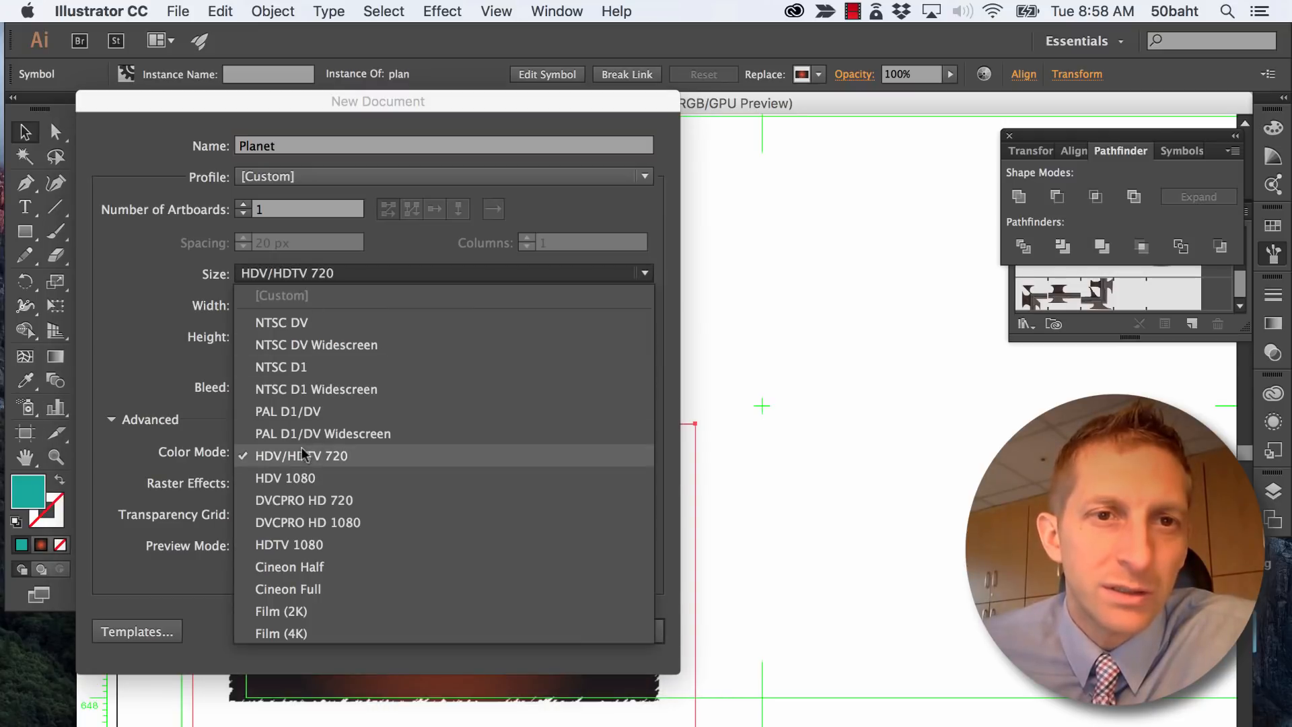
pyautogui.click(330, 464)
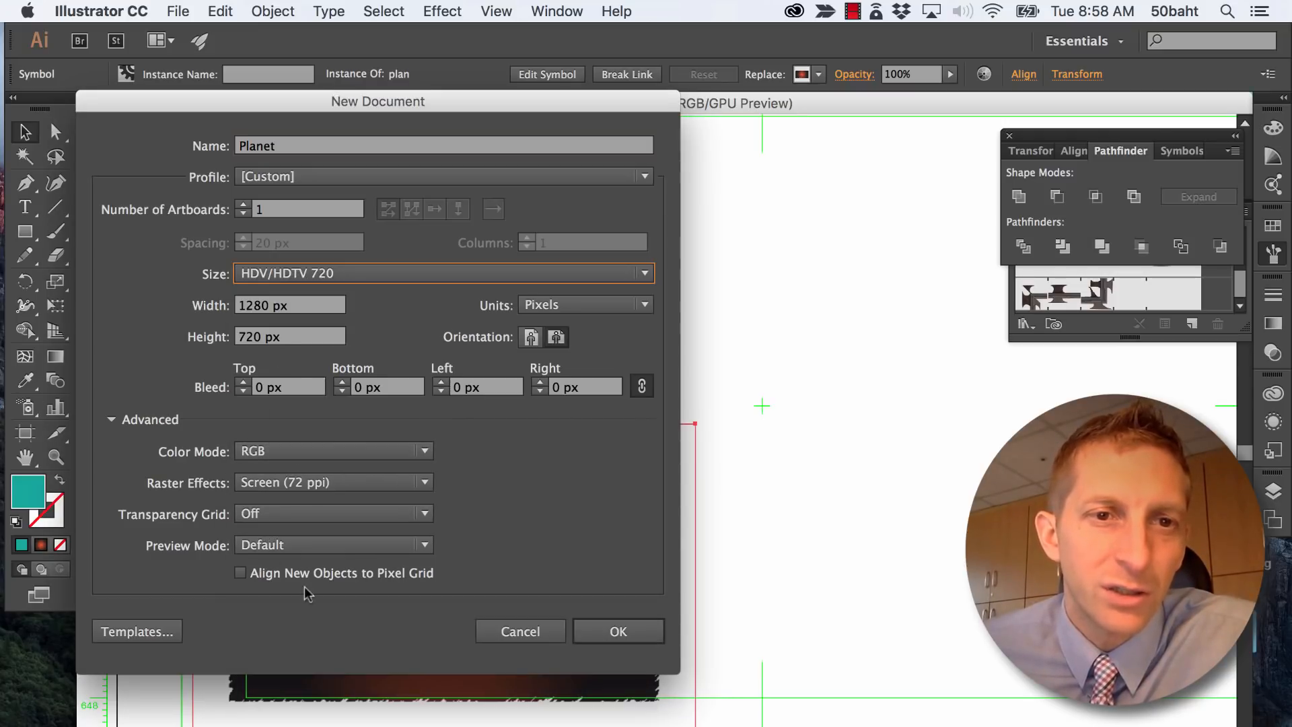
pyautogui.click(278, 514)
pyautogui.click(272, 536)
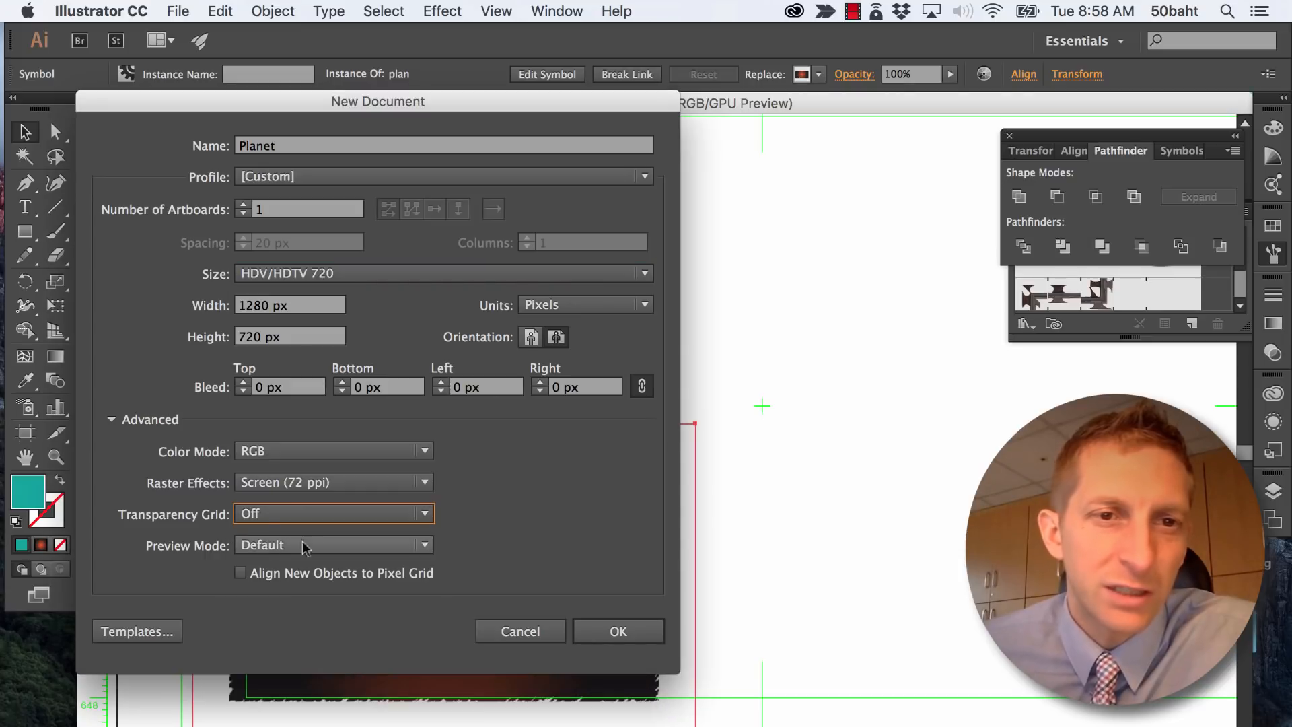
pyautogui.click(625, 638)
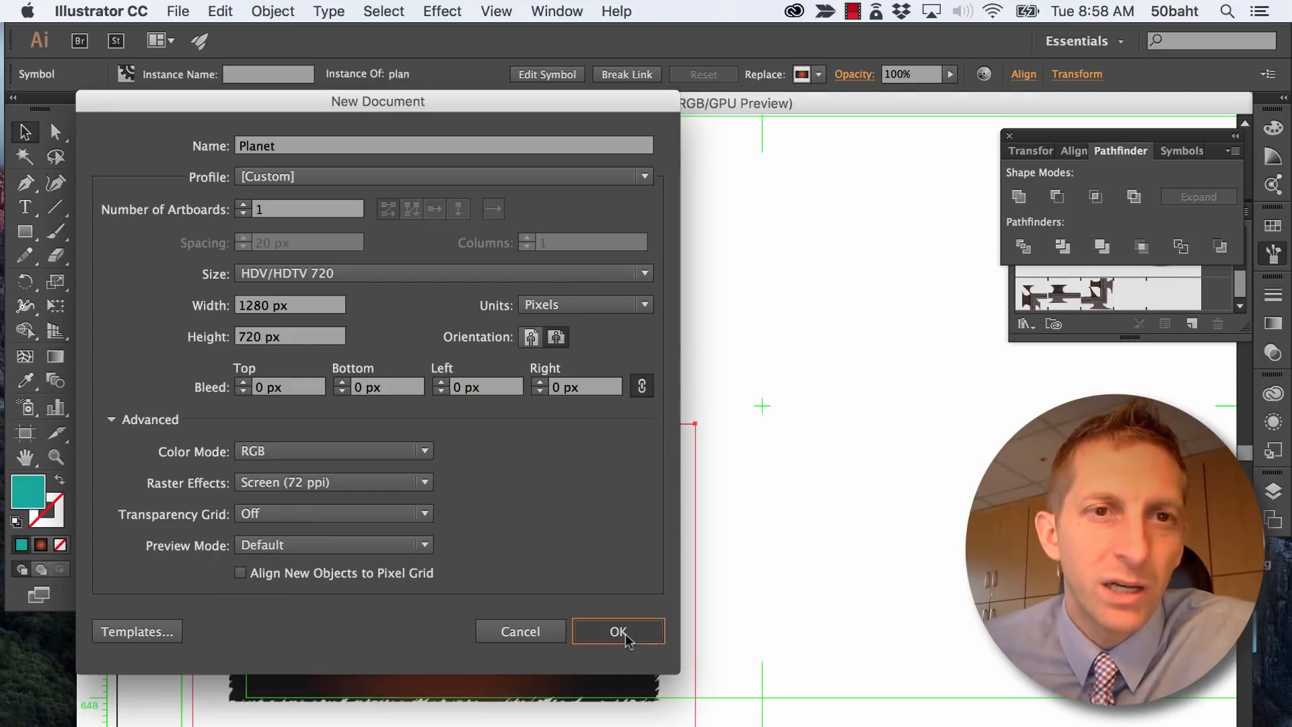
pyautogui.click(609, 634)
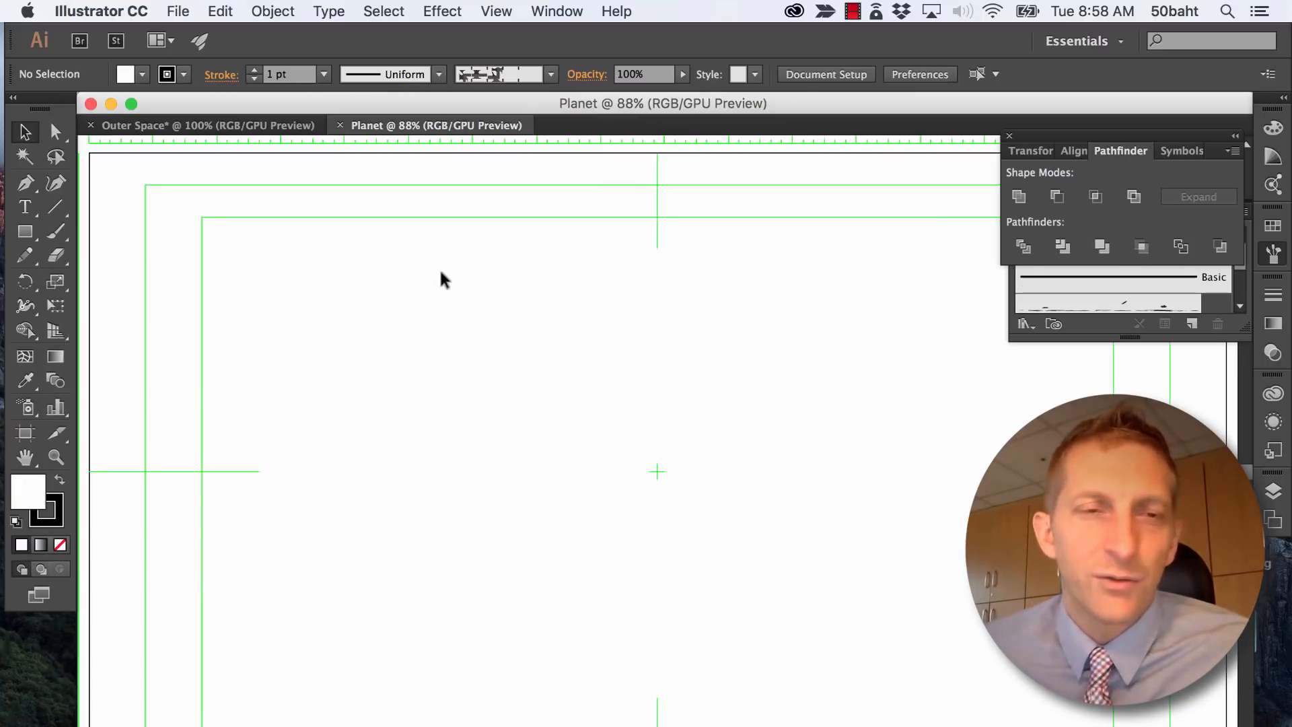
# Draw a circle in the upper-left area of the artboard and fill it with light orange.
pyautogui.moveTo(29, 234); pyautogui.dragTo(113, 283)
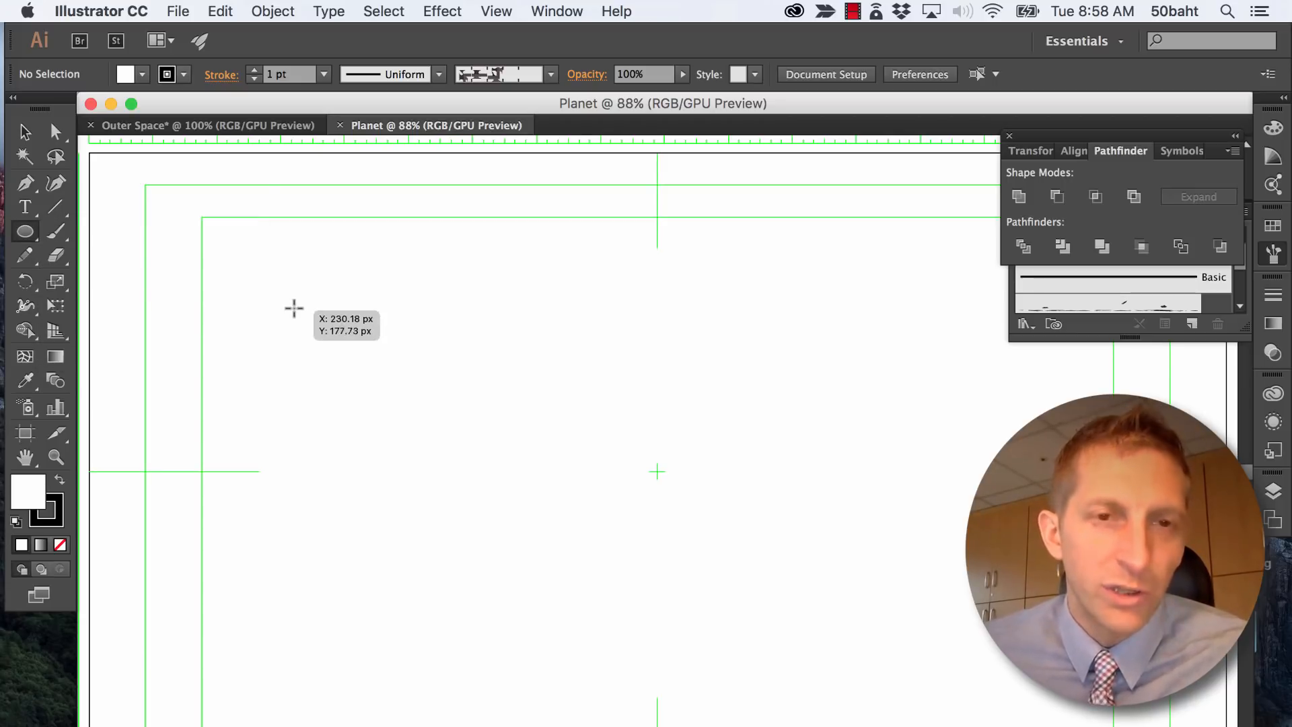
pyautogui.moveTo(290, 294); pyautogui.dragTo(519, 525)
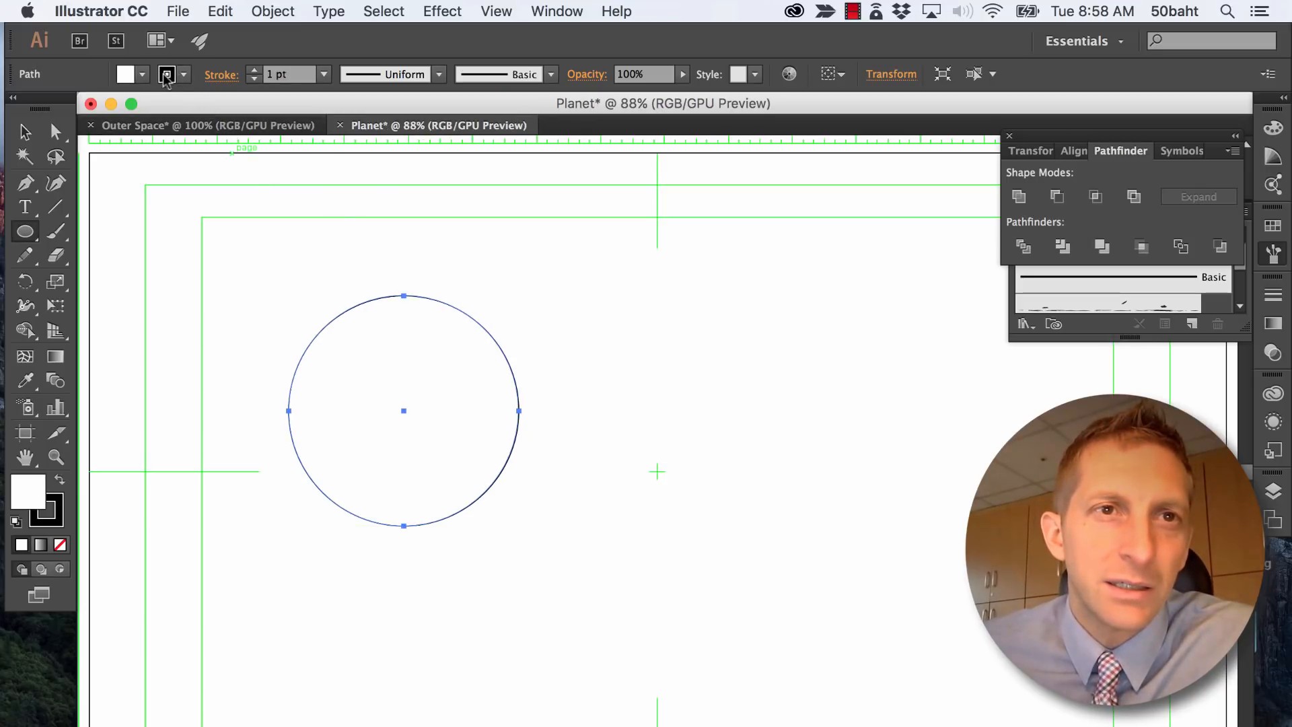
pyautogui.click(128, 75)
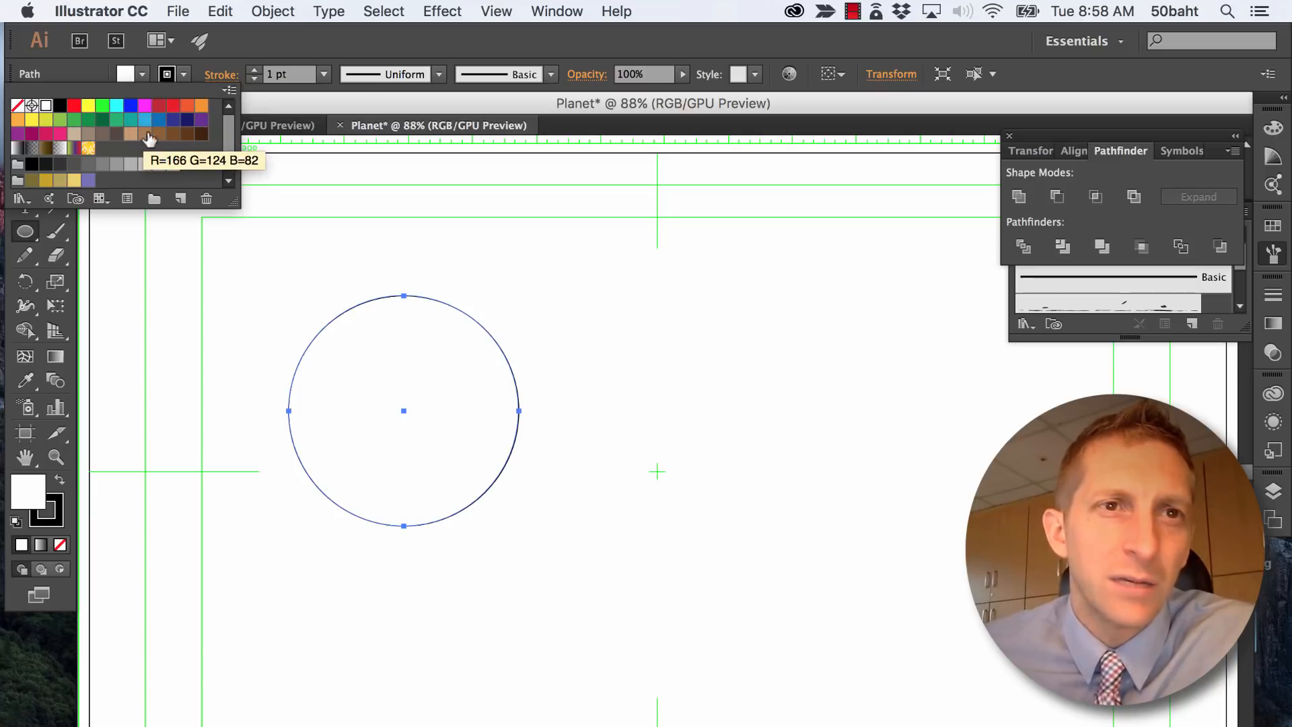
pyautogui.click(173, 105)
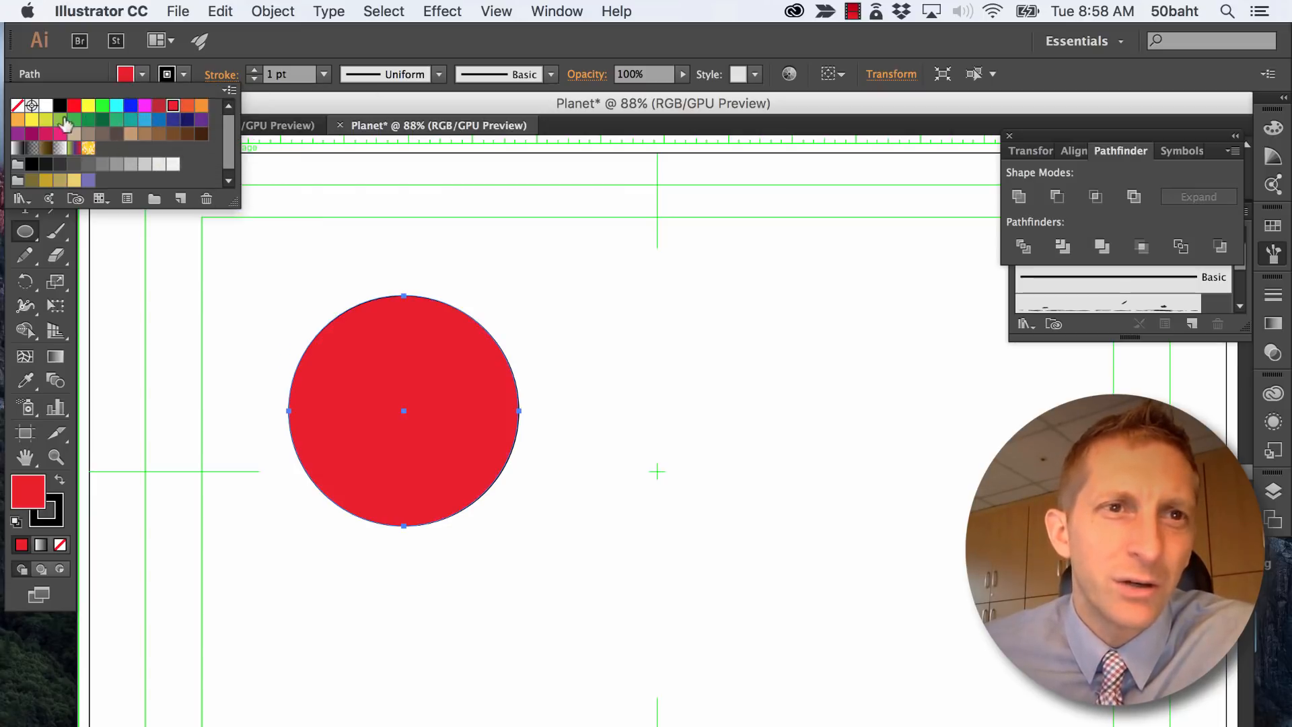
pyautogui.click(20, 121)
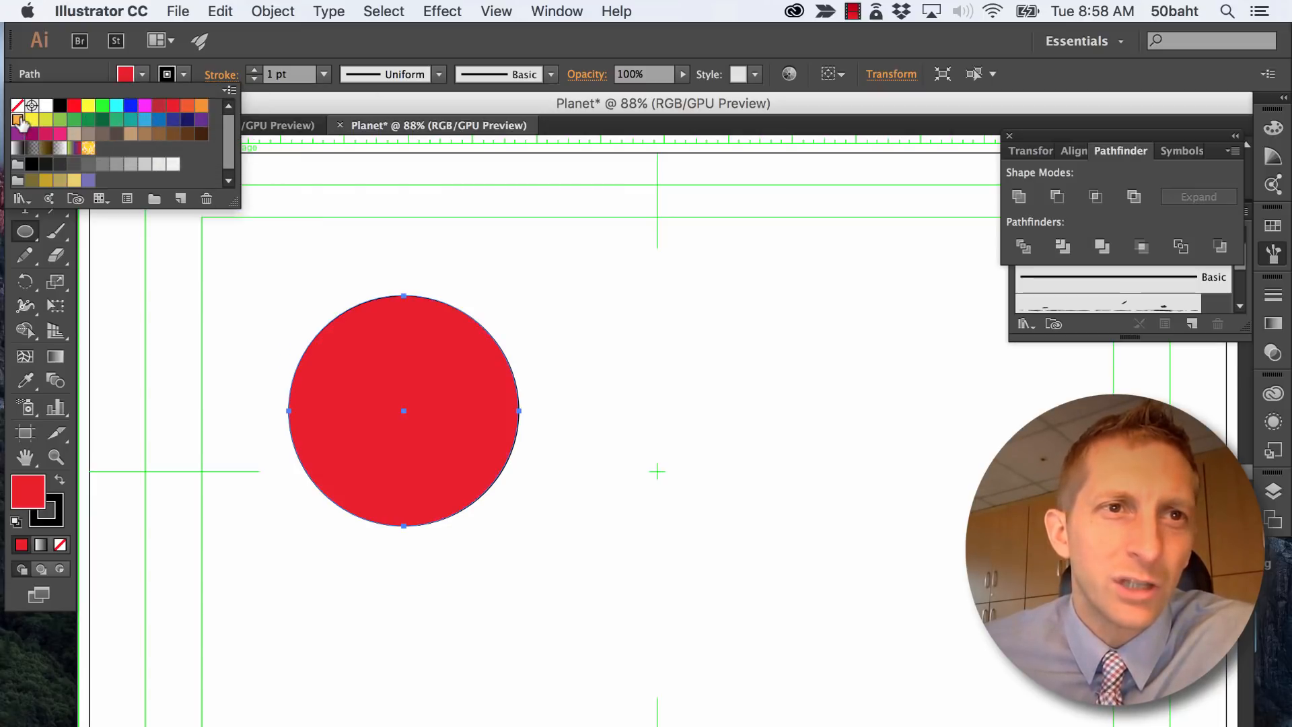
pyautogui.click(278, 214)
pyautogui.moveTo(25, 234); pyautogui.dragTo(101, 230)
pyautogui.moveTo(293, 261); pyautogui.dragTo(390, 564)
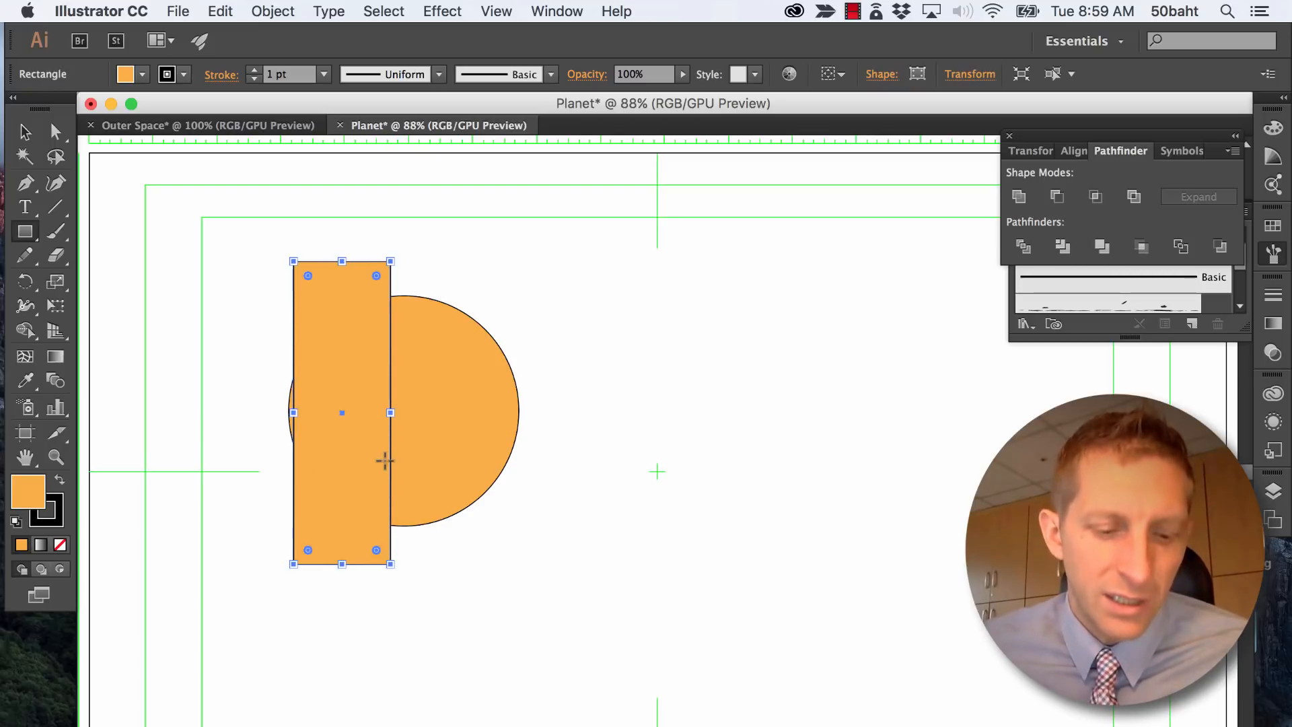
pyautogui.press('super+z')
# Set the orange circle's stroke to None.
pyautogui.press('v')
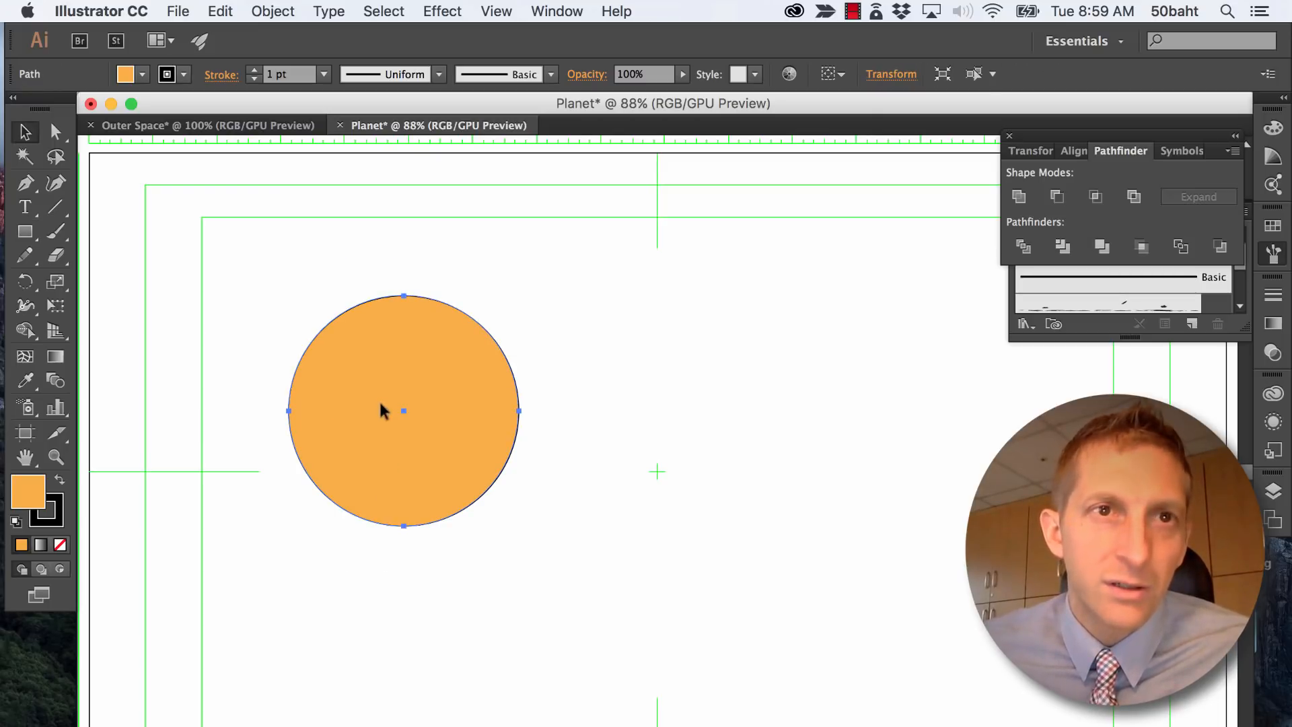
pyautogui.click(184, 74)
pyautogui.click(17, 109)
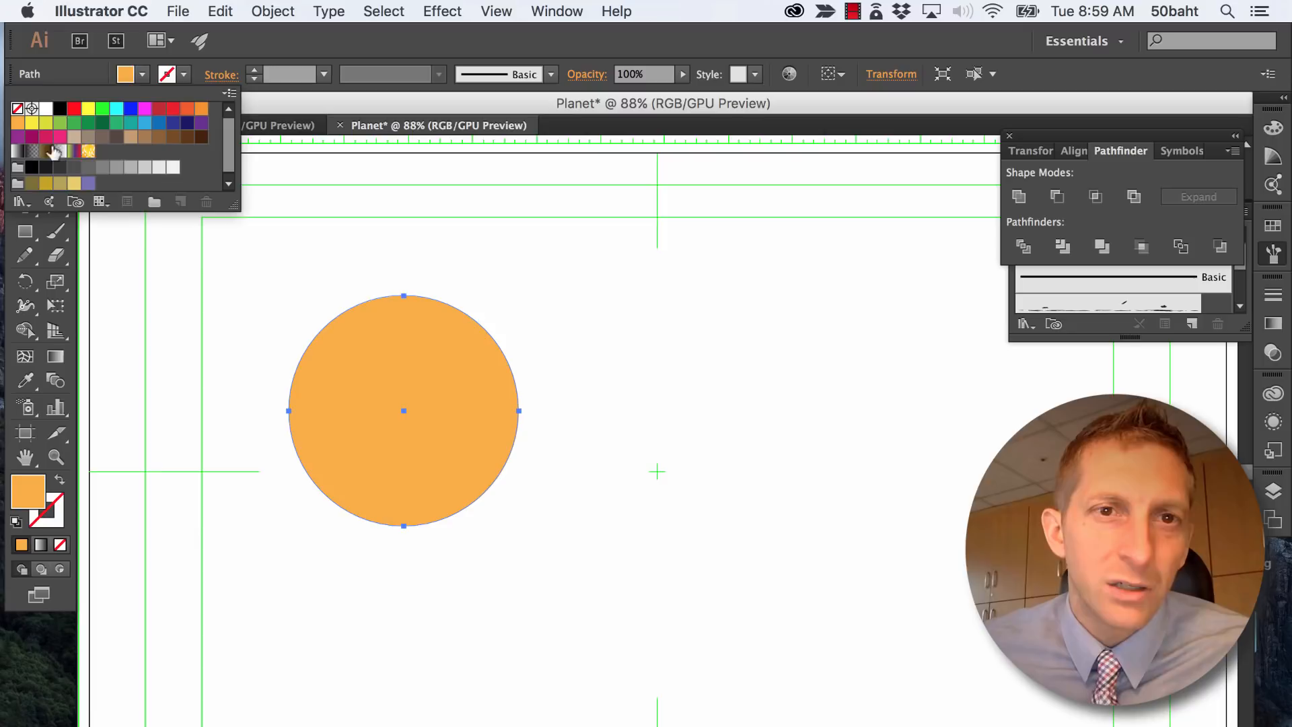
pyautogui.click(215, 266)
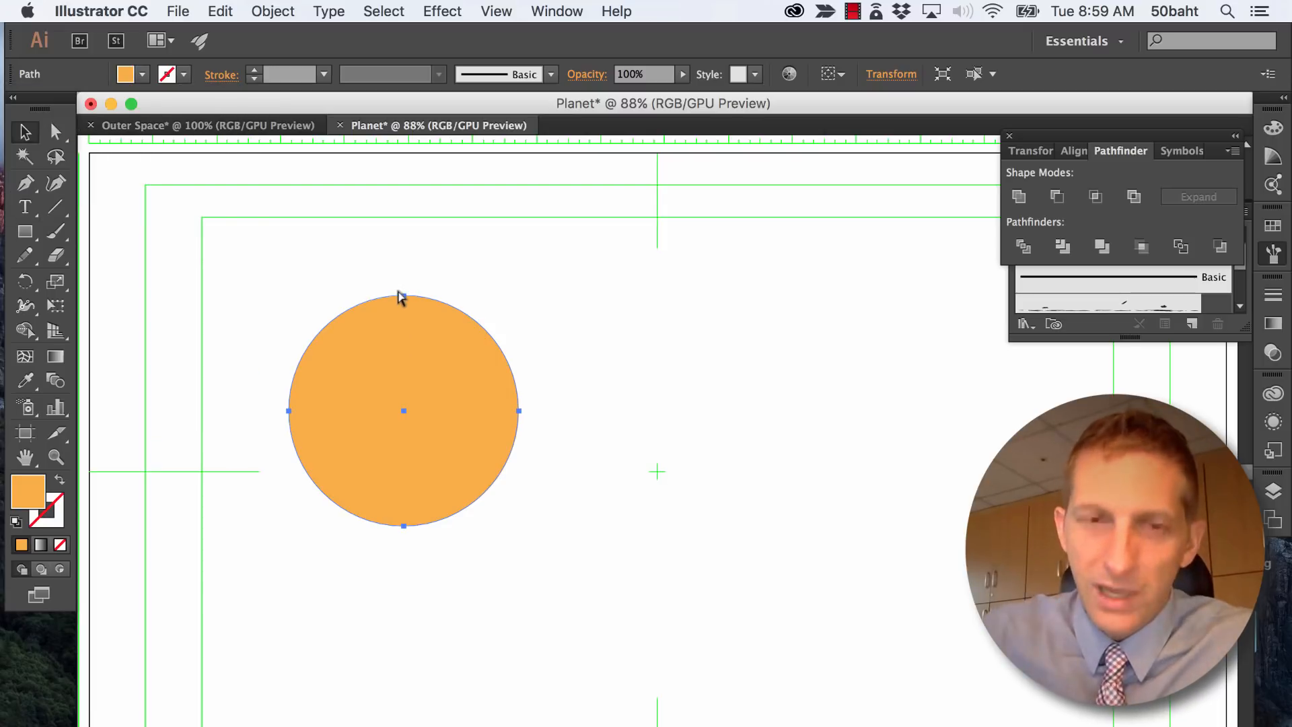
# Delete the circle's left anchor point to leave only its right half.
pyautogui.press('super+1')
pyautogui.press('space')
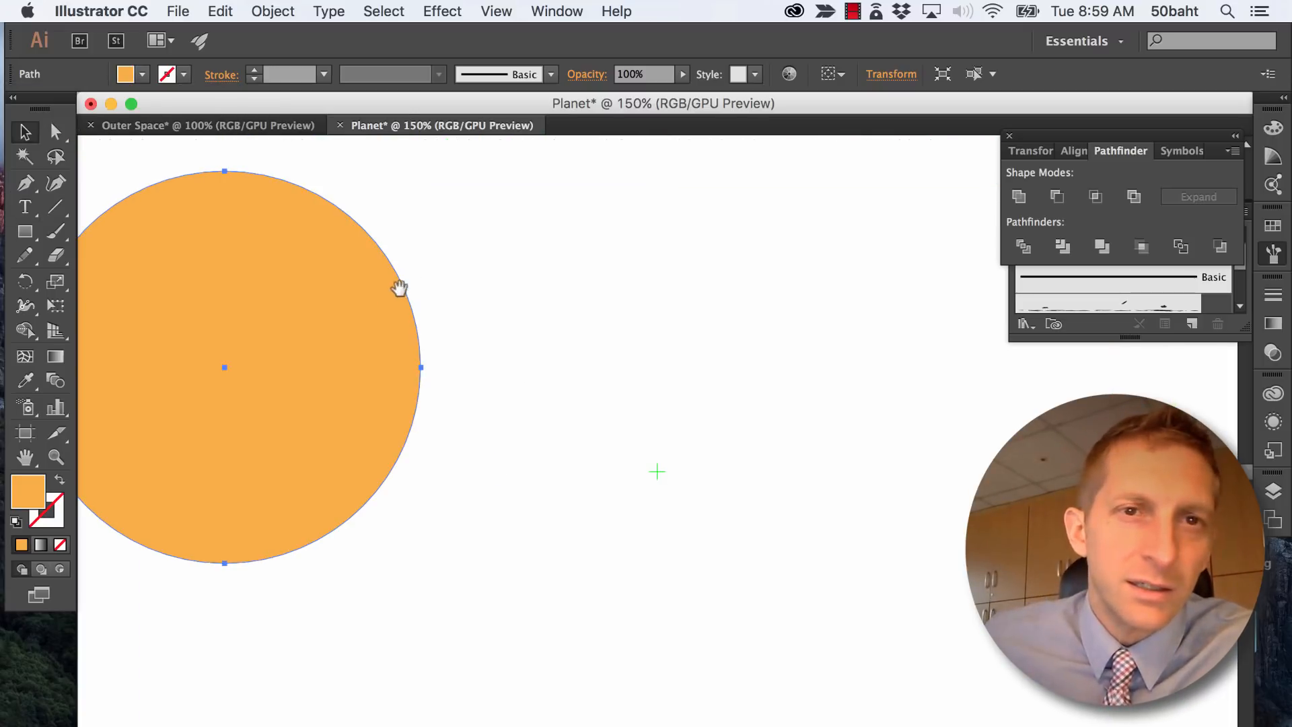
pyautogui.moveTo(414, 272); pyautogui.dragTo(501, 291)
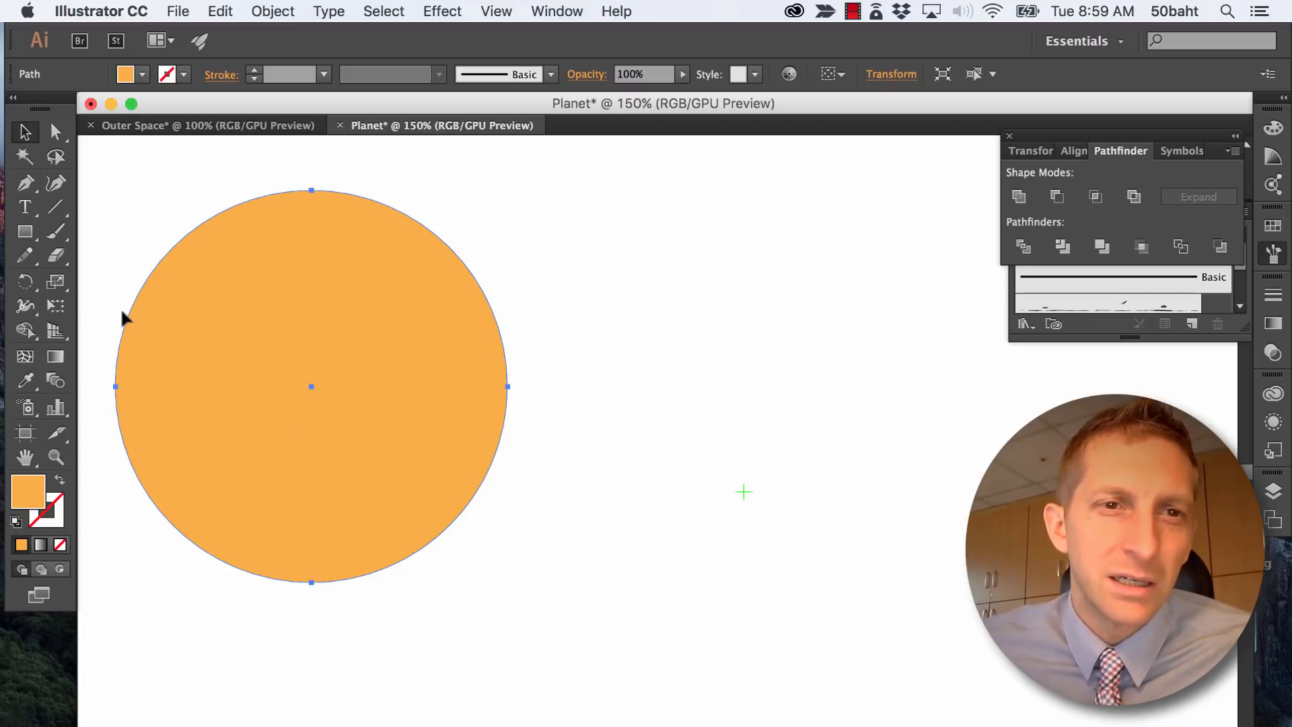
pyautogui.press('a')
pyautogui.click(116, 388)
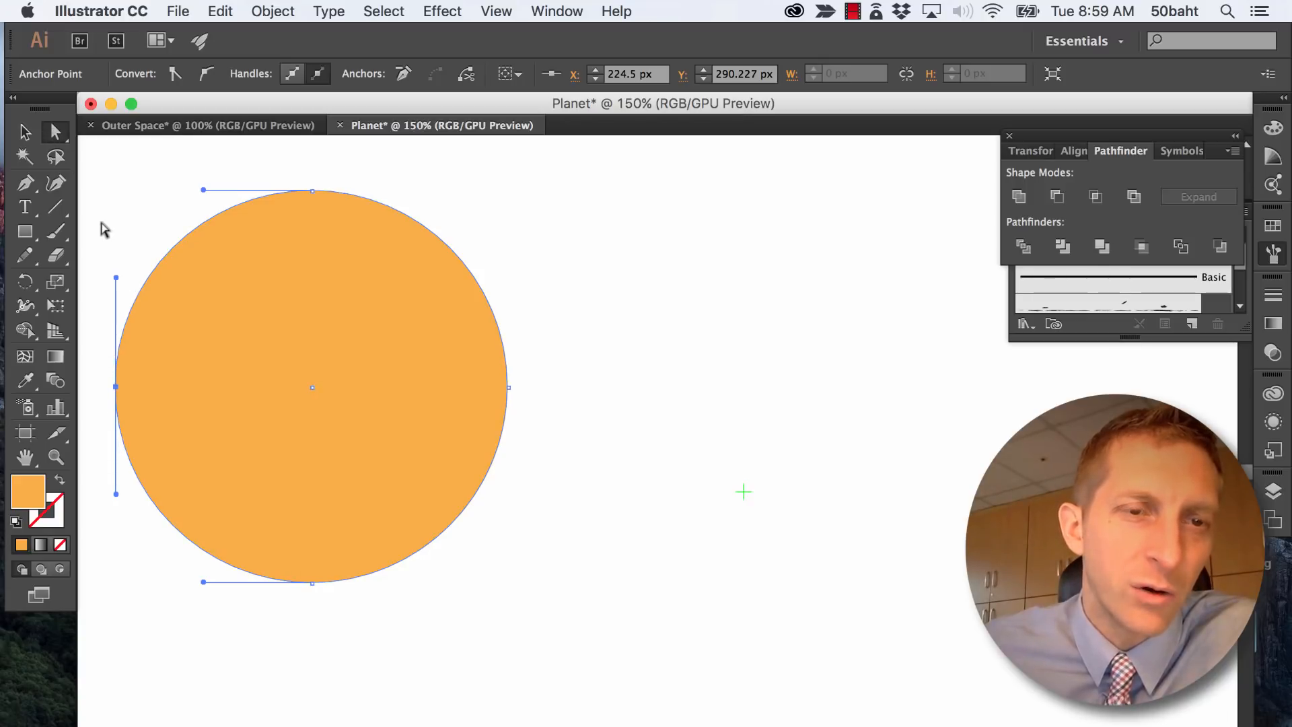
pyautogui.press('Delete')
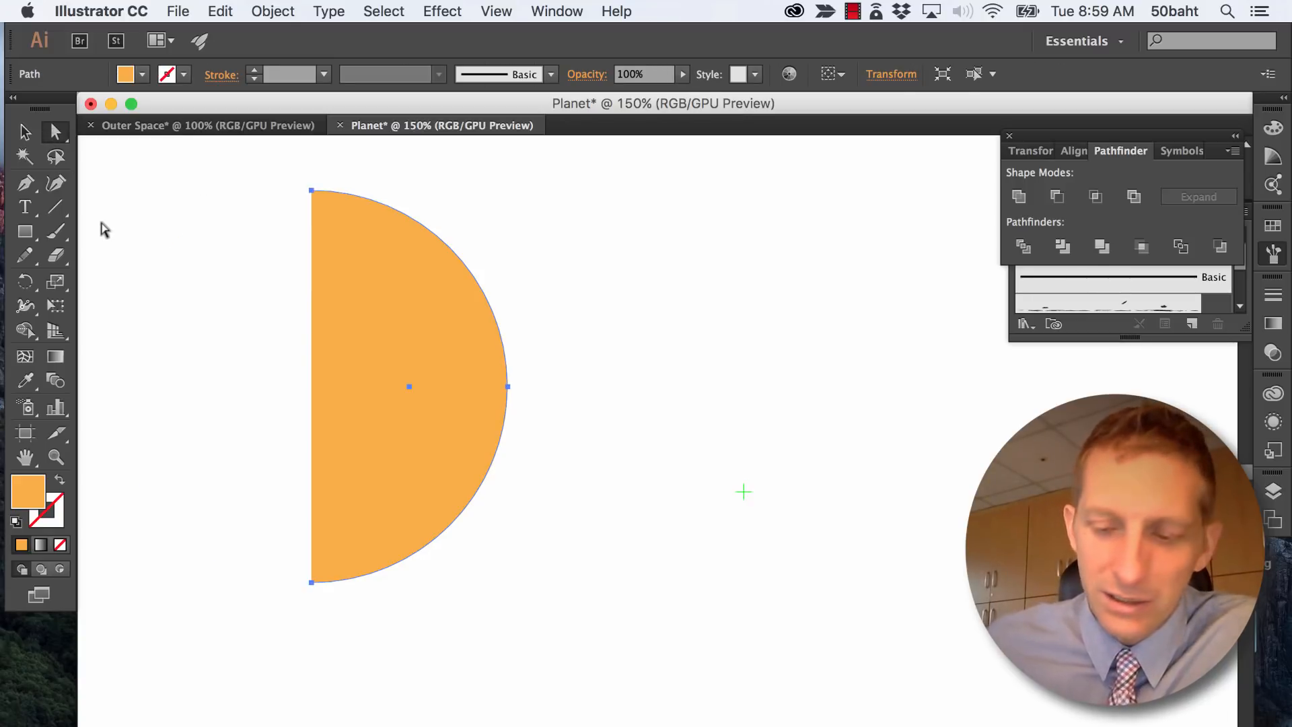
# Close the half circle's open path with a straight vertical segment using the Pen tool.
pyautogui.press('p')
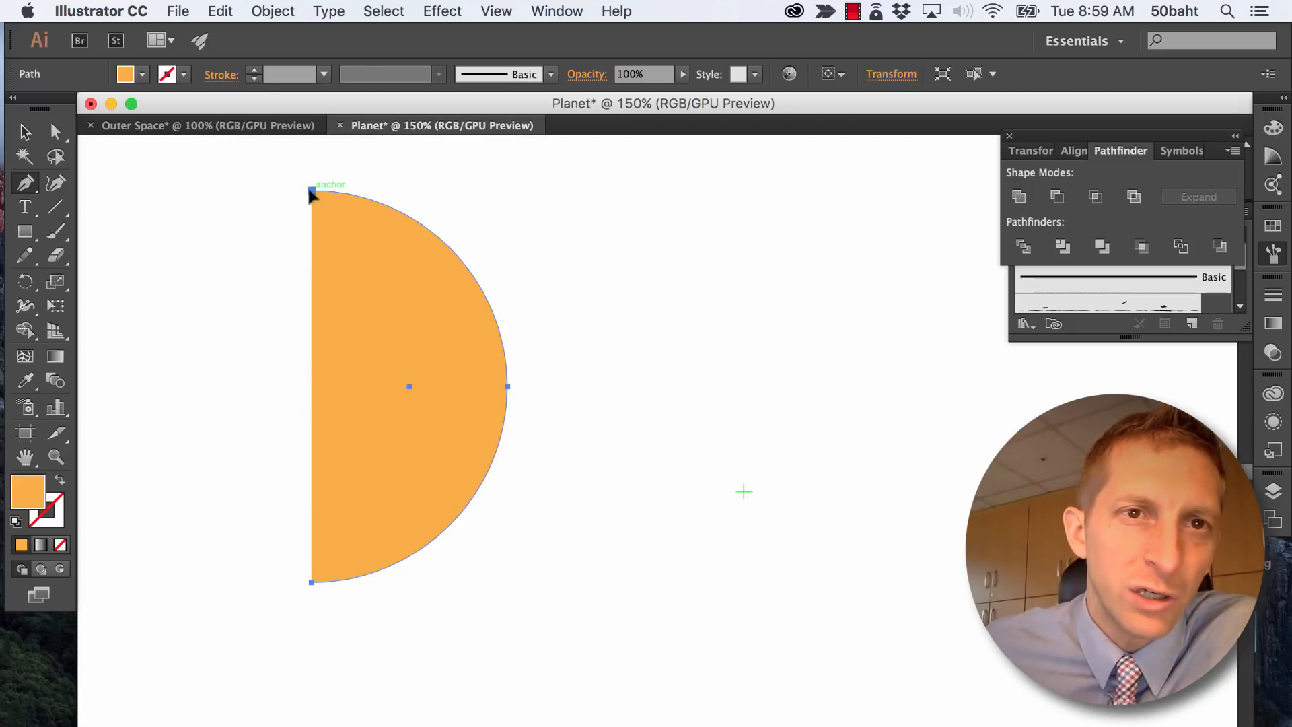
pyautogui.moveTo(311, 191); pyautogui.dragTo(322, 532)
pyautogui.click(311, 583)
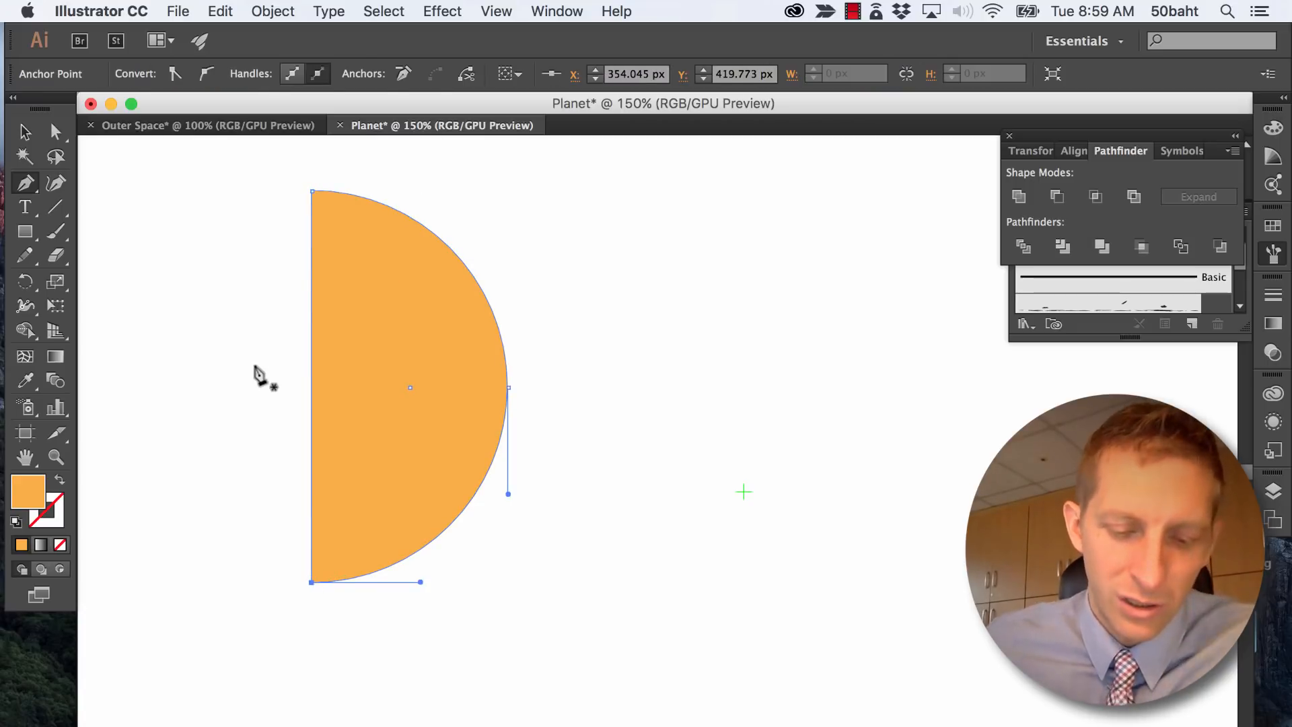
pyautogui.press('v')
pyautogui.click(214, 337)
pyautogui.click(409, 383)
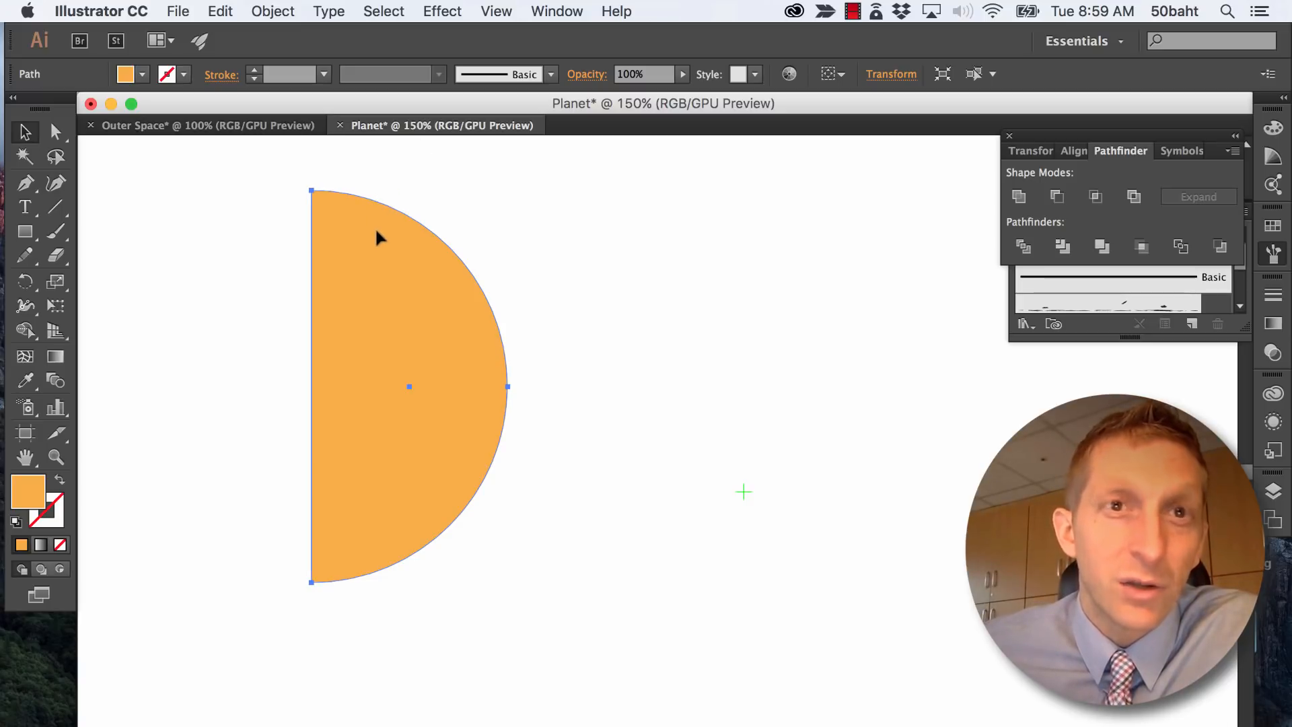
pyautogui.click(432, 13)
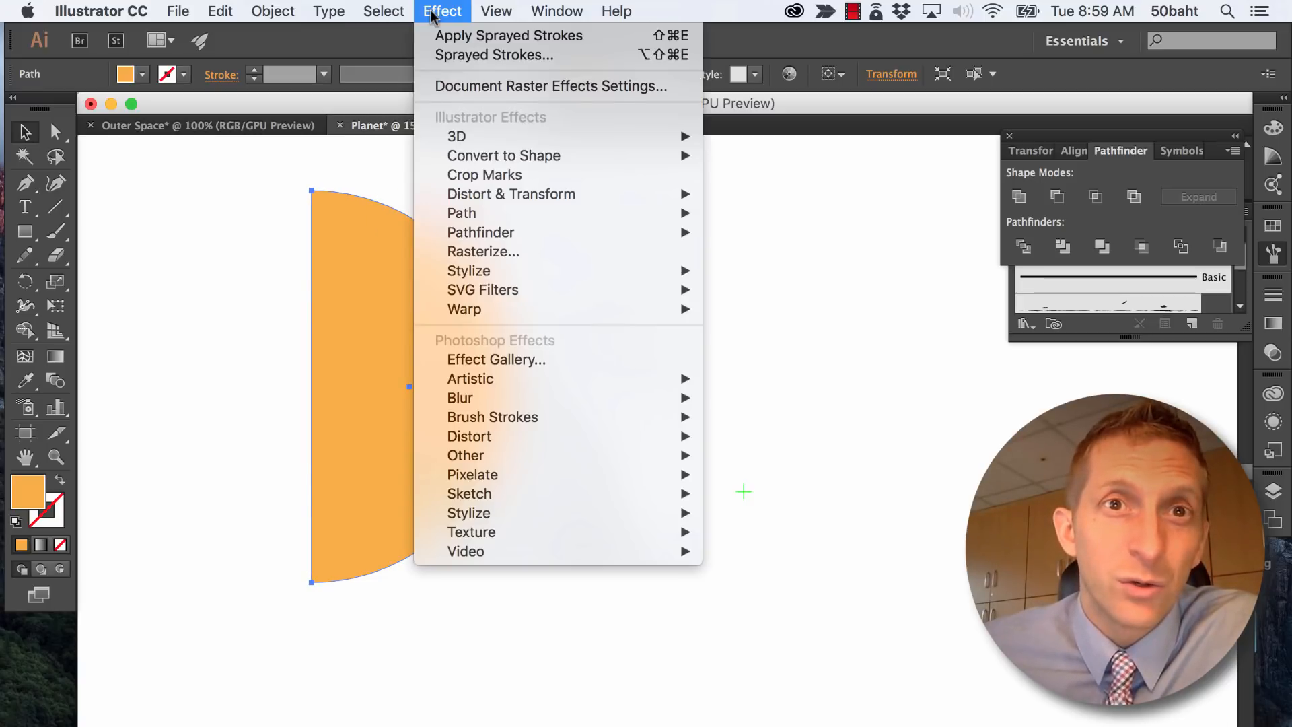
pyautogui.click(316, 184)
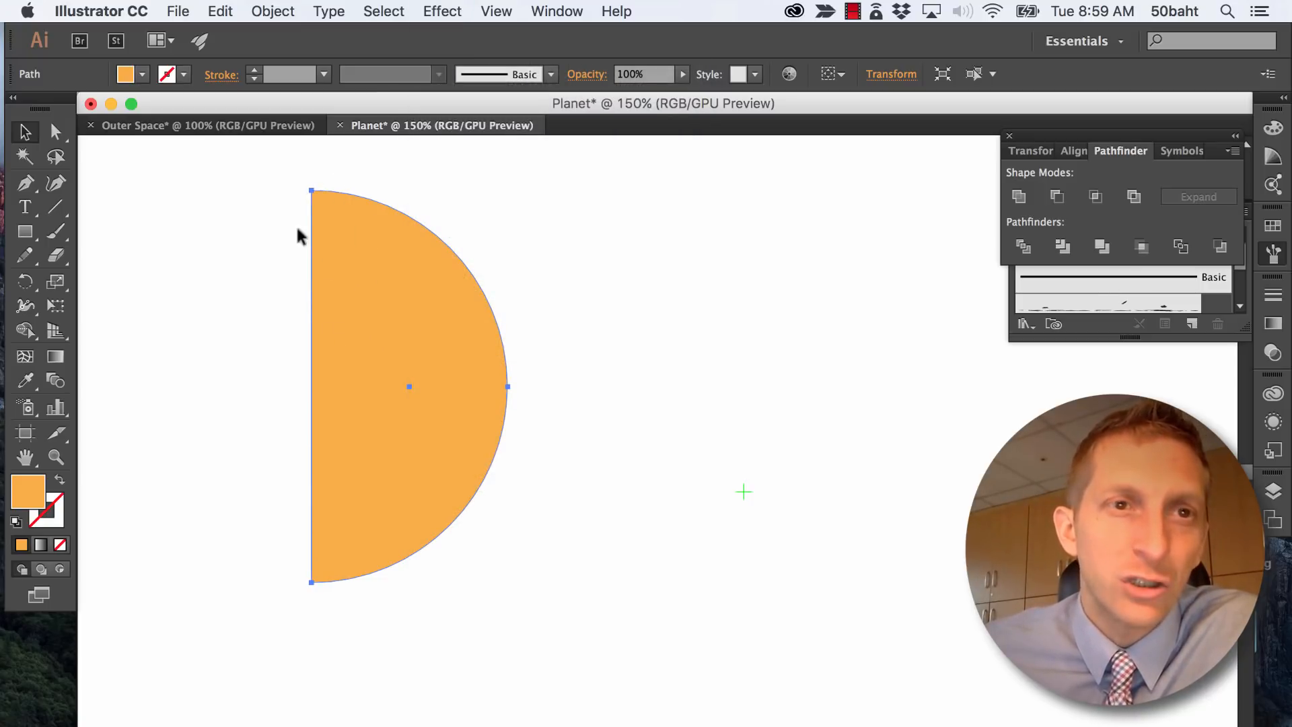
# Draw a large rectangle to the right of the half circle and fill it with a radial white-to-black gradient.
pyautogui.click(25, 231)
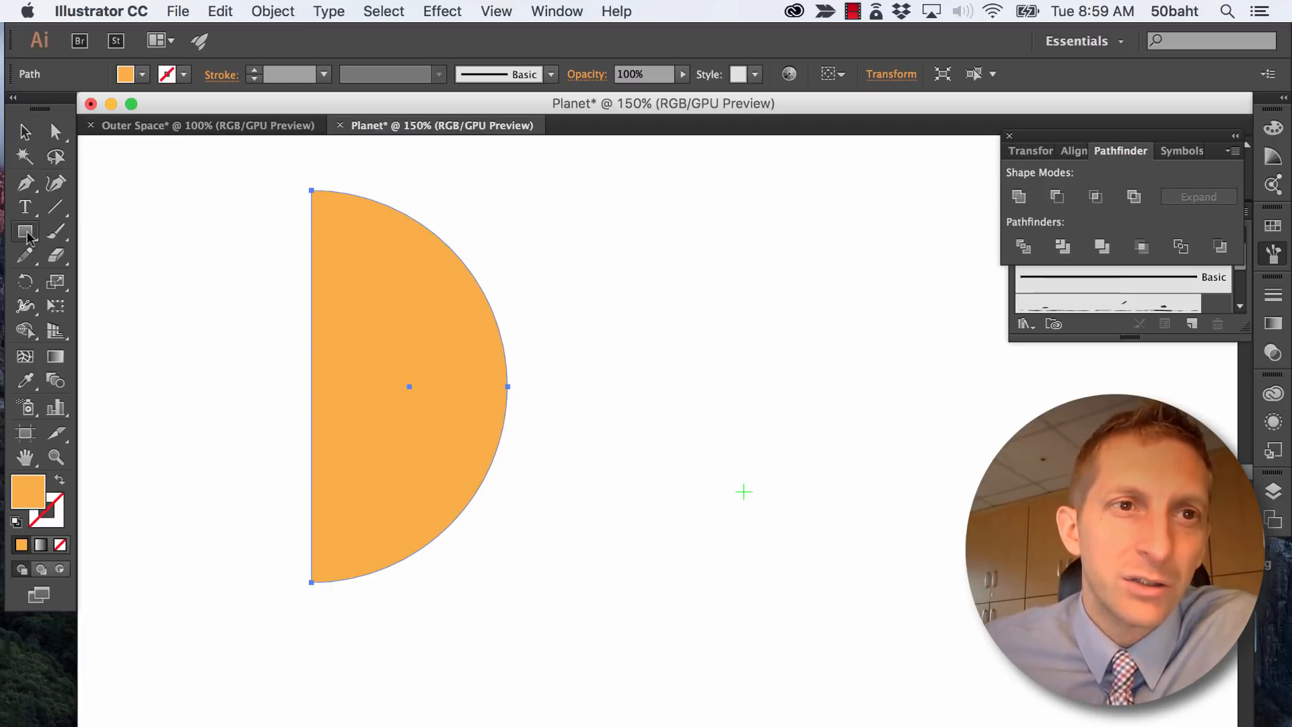
pyautogui.moveTo(547, 182); pyautogui.dragTo(1016, 630)
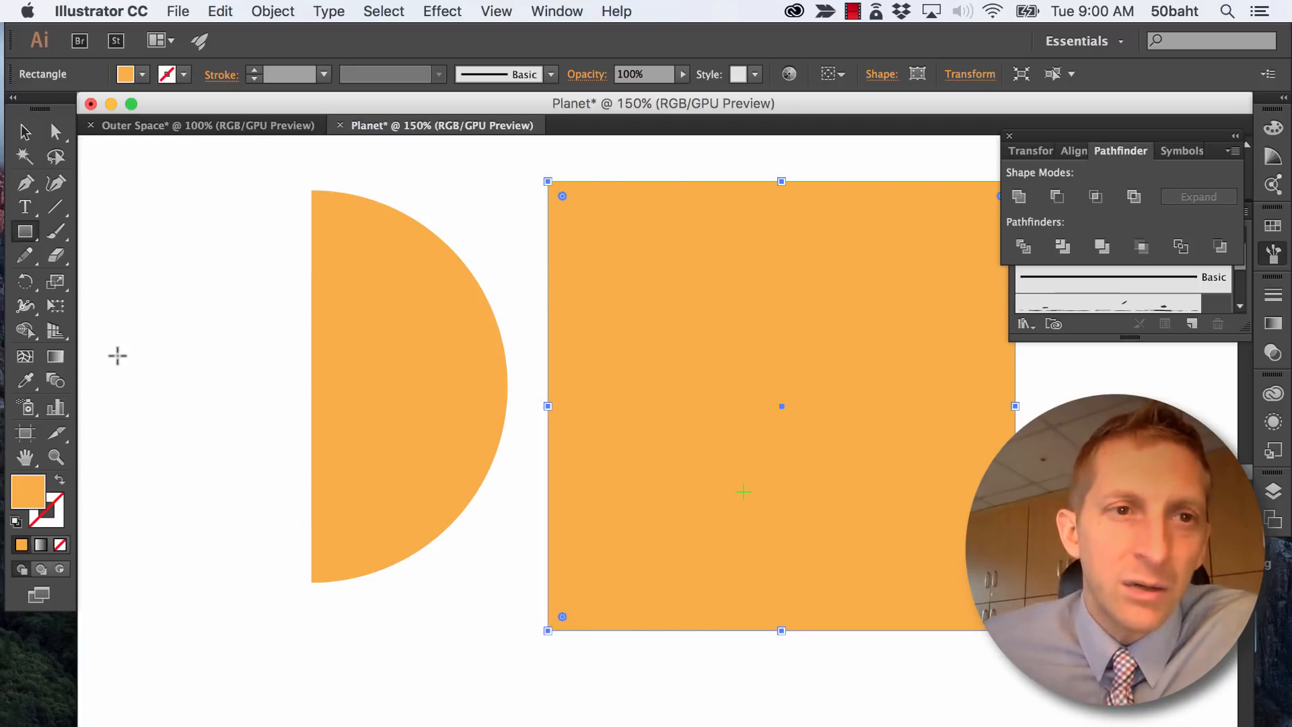
pyautogui.click(59, 364)
pyautogui.doubleClick(60, 363)
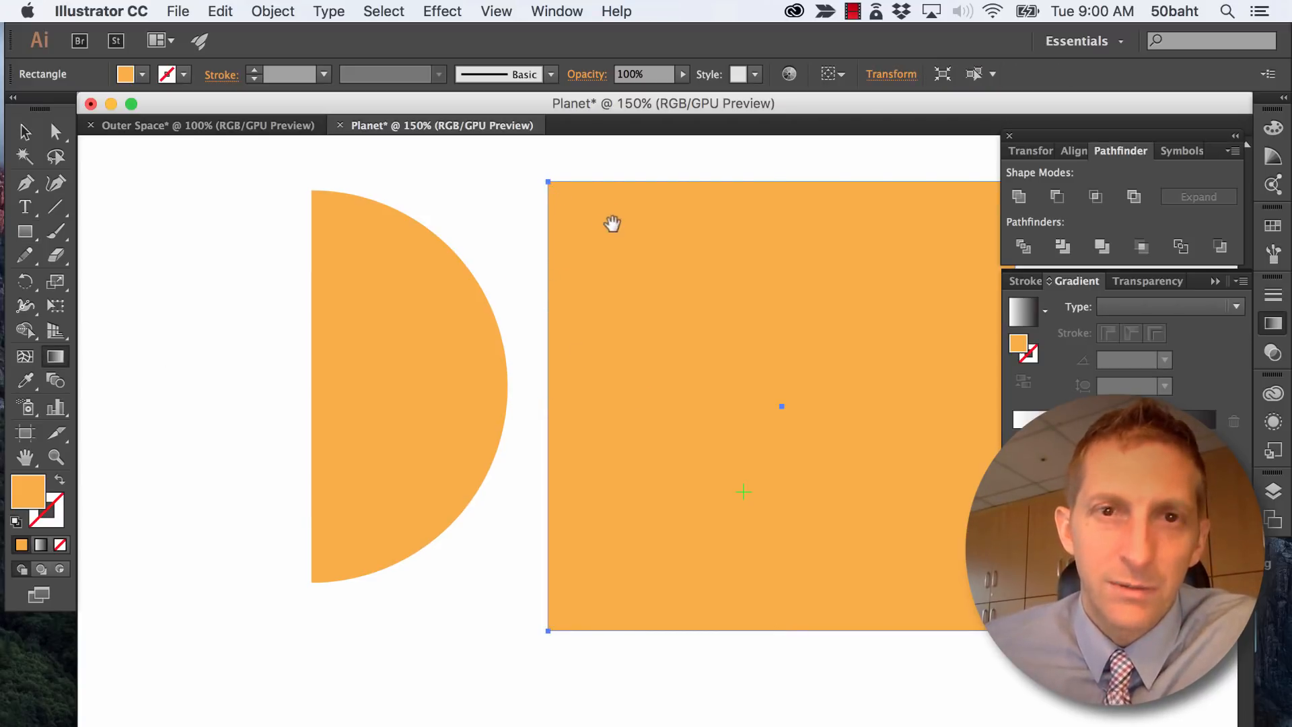
pyautogui.moveTo(558, 223); pyautogui.dragTo(299, 216)
pyautogui.moveTo(260, 282); pyautogui.dragTo(580, 338)
pyautogui.press('.')
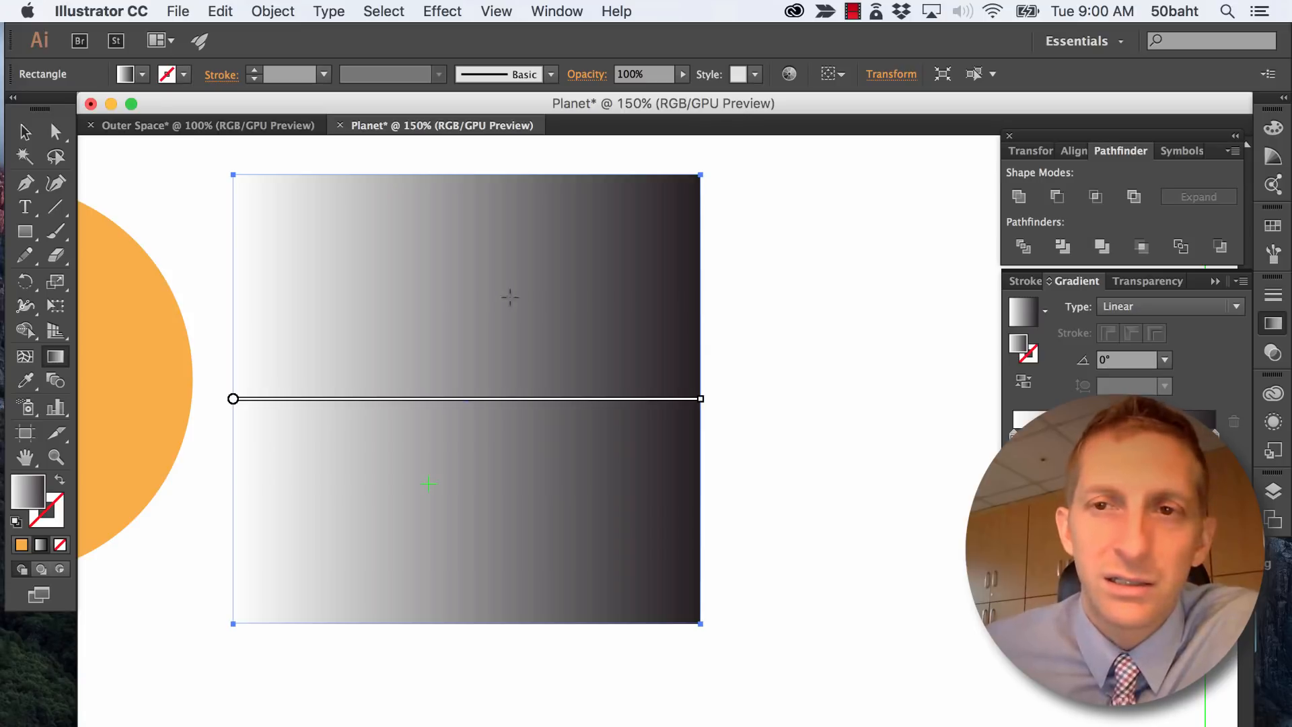
pyautogui.click(1120, 308)
pyautogui.click(1116, 348)
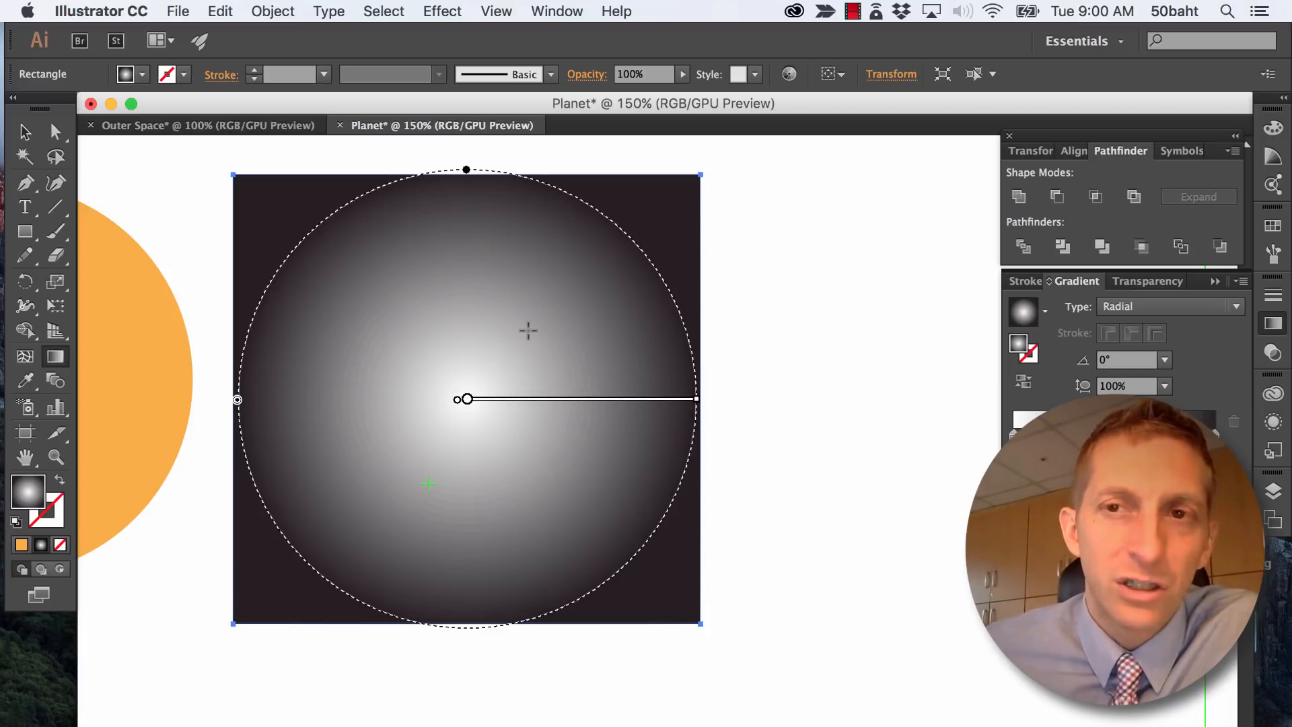
# Detach the gradient settings from their dock and place them beside the gradient rectangle.
pyautogui.click(1045, 310)
pyautogui.press('Escape')
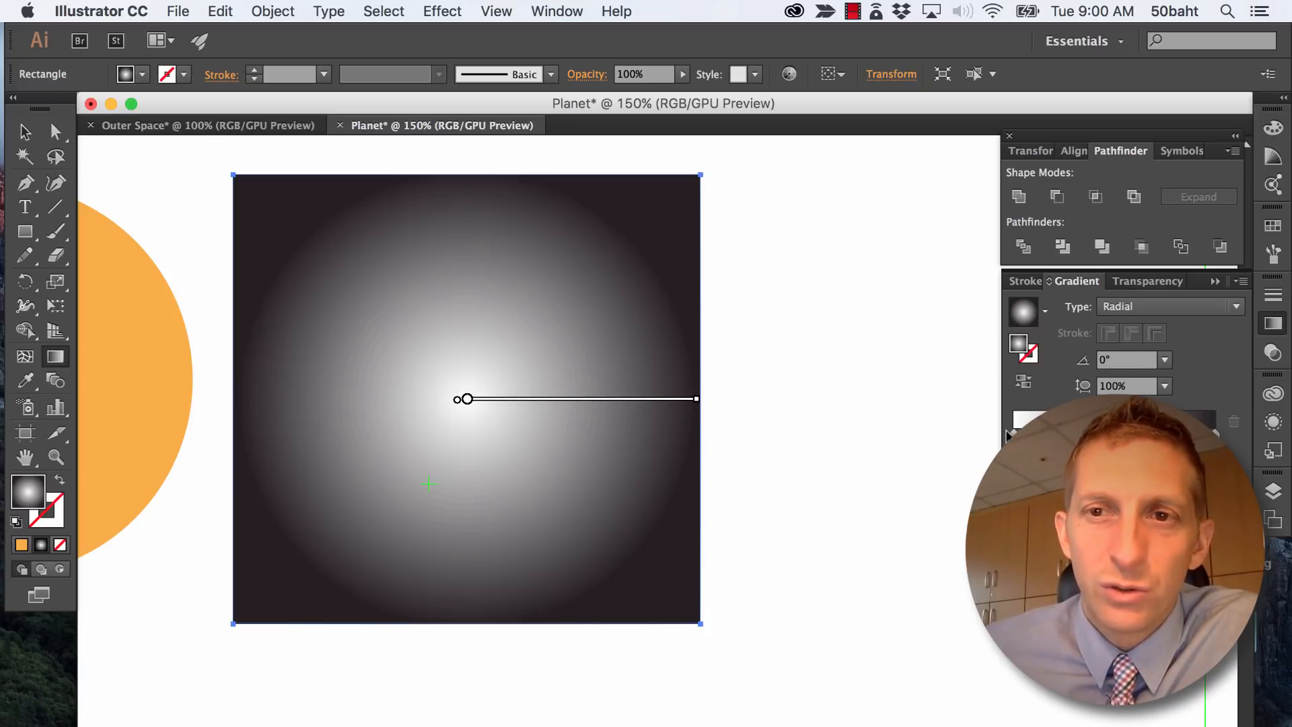
pyautogui.doubleClick(1215, 436)
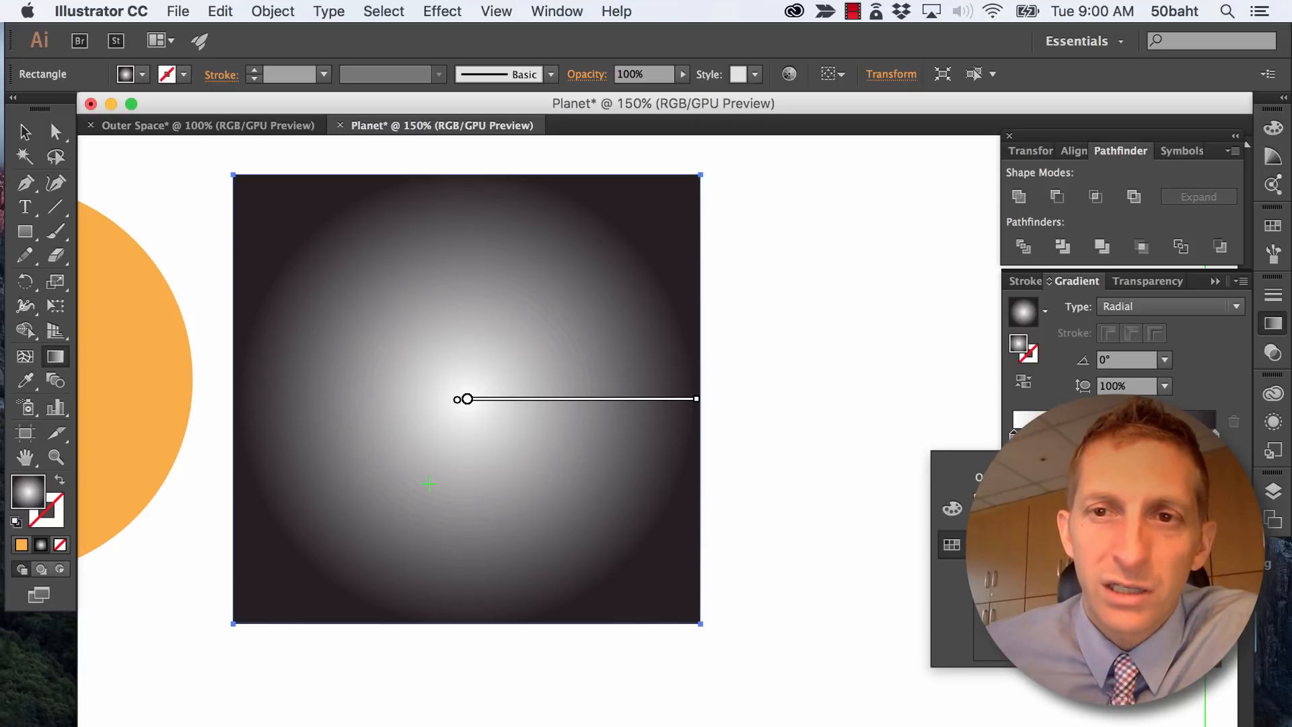
pyautogui.click(1071, 273)
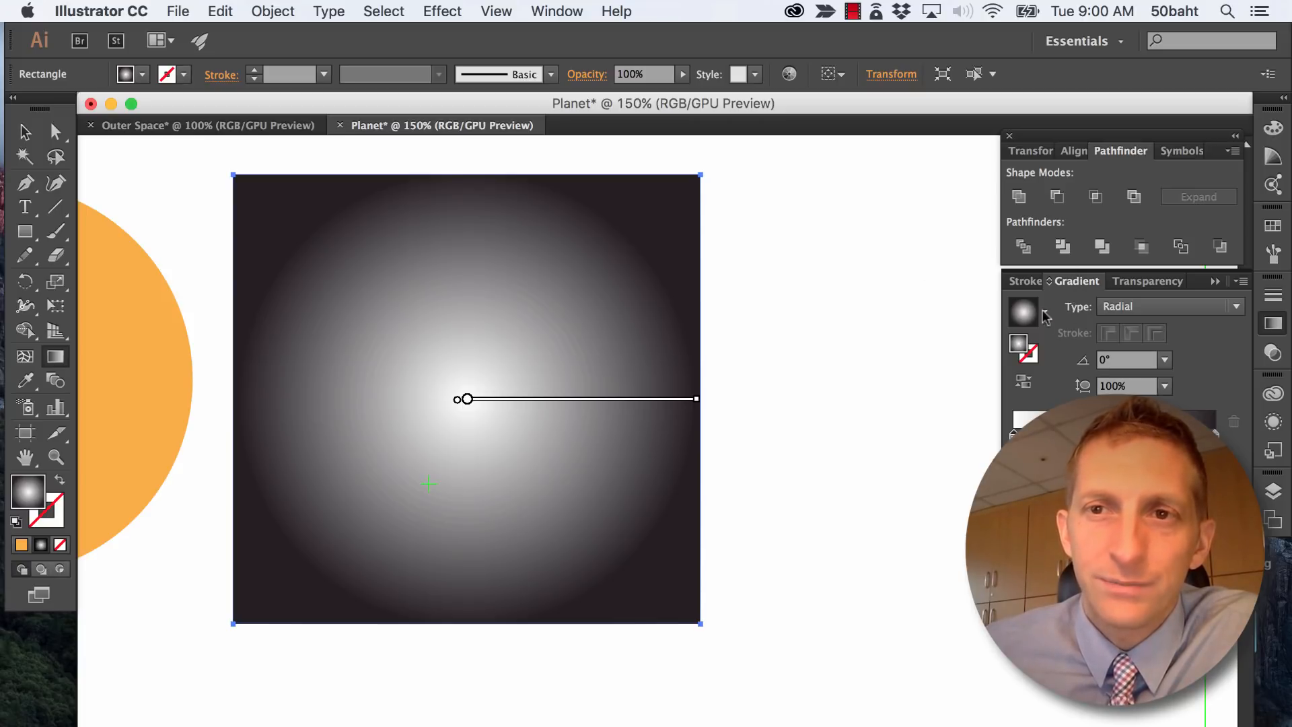
pyautogui.moveTo(1077, 280); pyautogui.dragTo(740, 135)
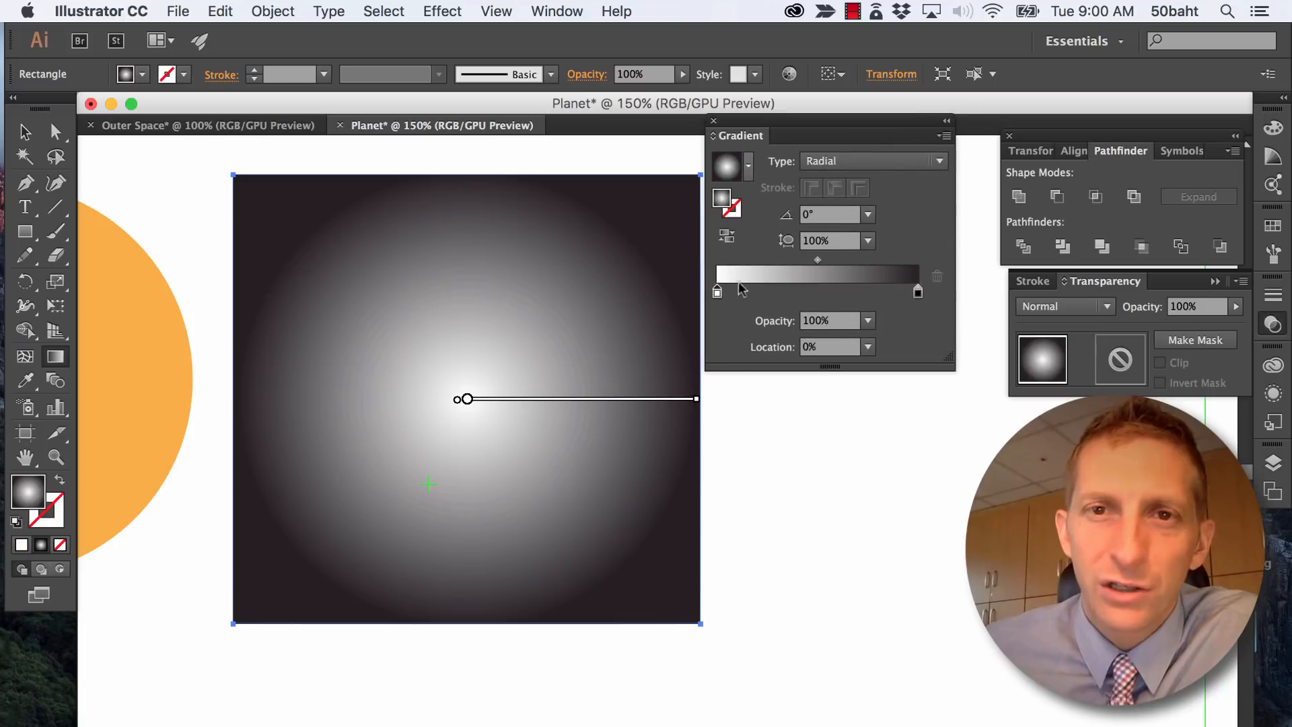
# Change the white center stop of the rectangle's radial gradient to the orange swatch.
pyautogui.doubleClick(717, 292)
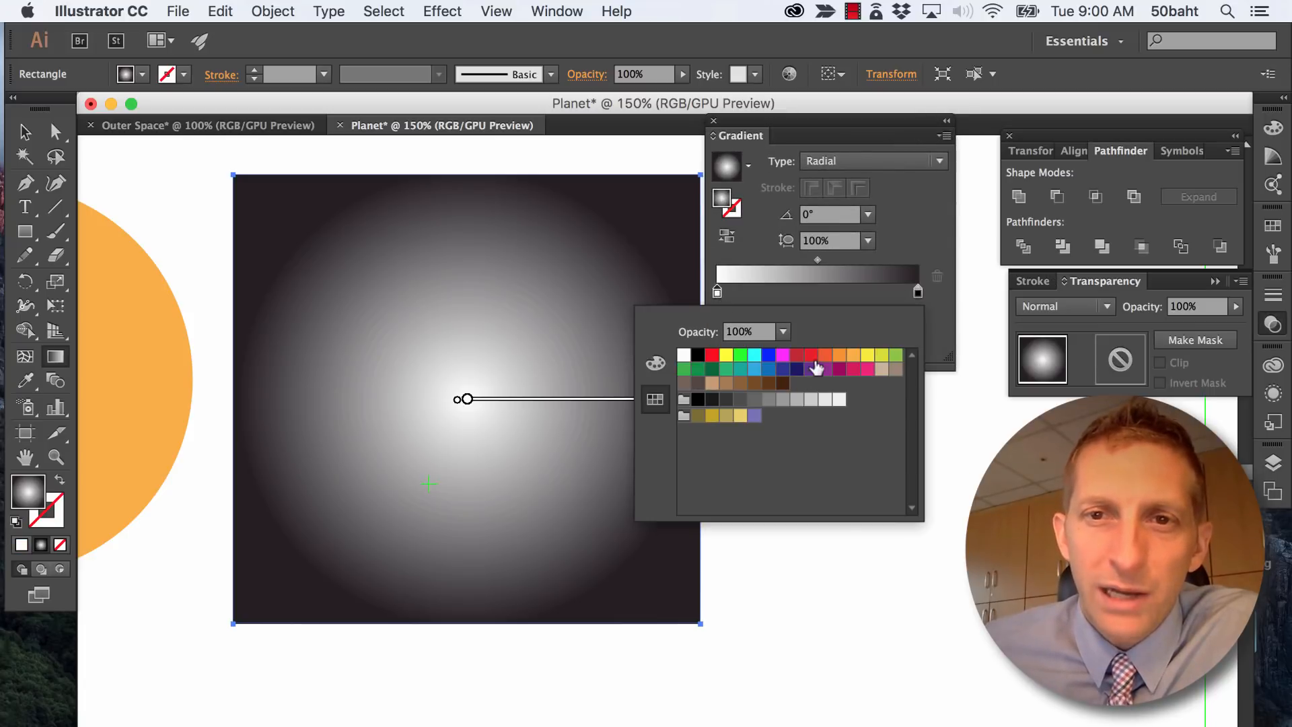
pyautogui.click(812, 357)
pyautogui.click(825, 355)
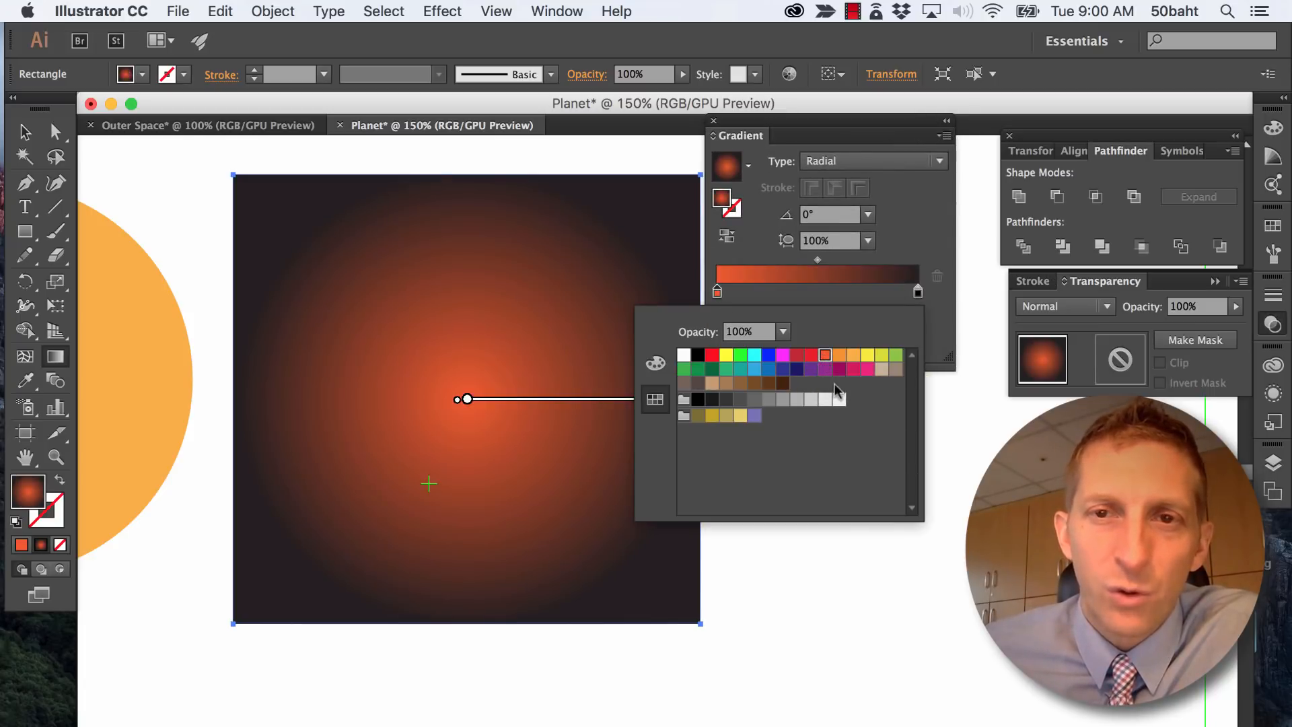
pyautogui.click(838, 355)
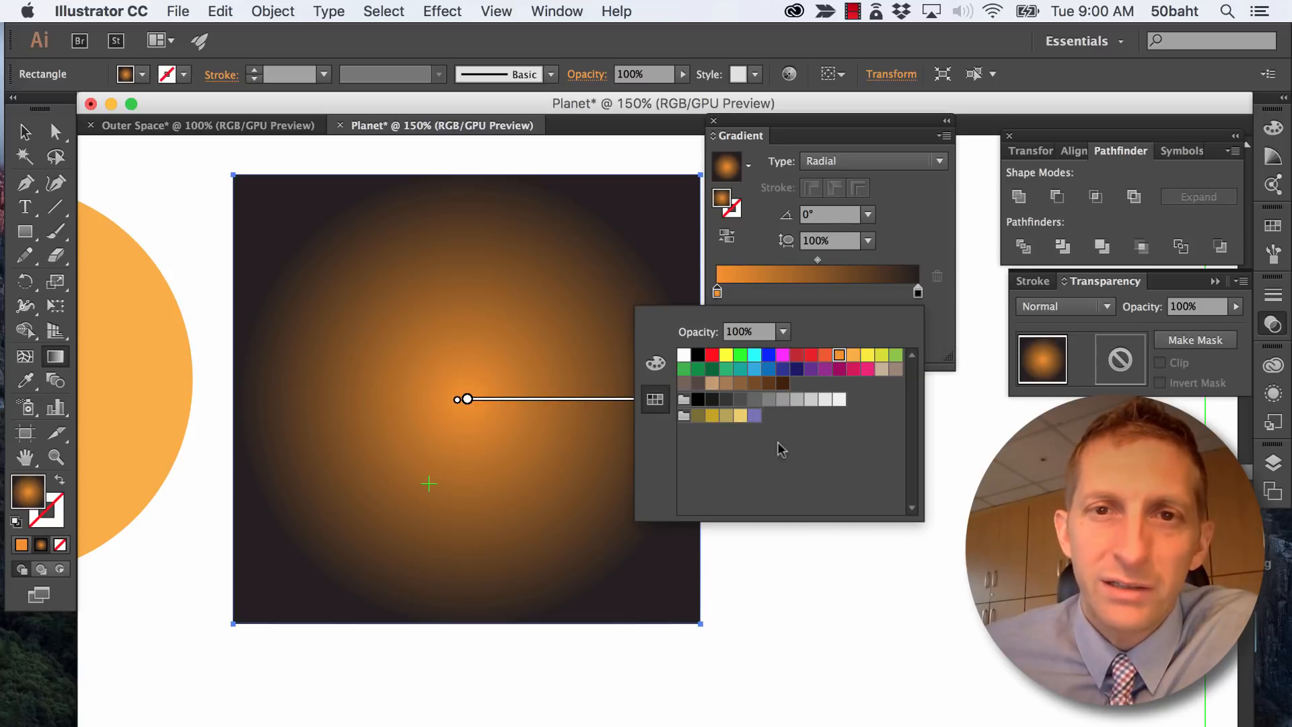
pyautogui.click(778, 304)
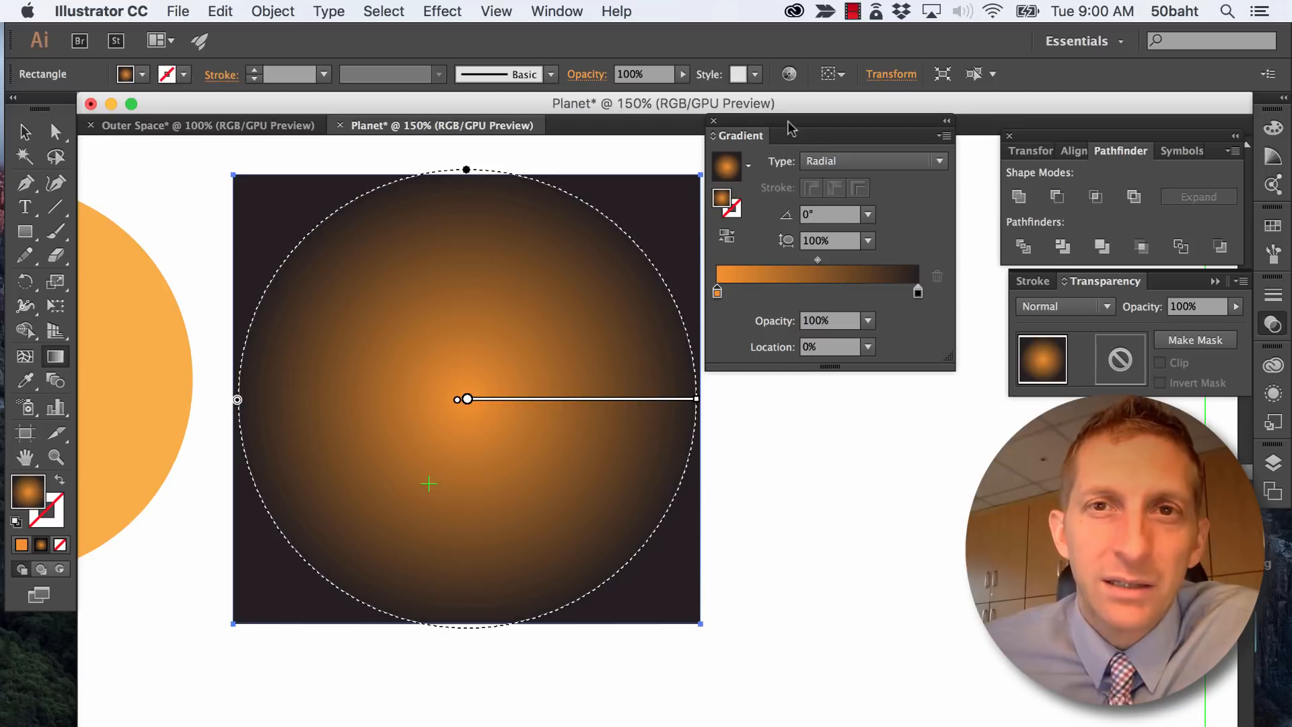
pyautogui.moveTo(791, 127); pyautogui.dragTo(846, 143)
# Apply the Sprayed Strokes effect to the gradient rectangle with stroke length 12, spray radius 7 and right diagonal direction.
pyautogui.click(495, 12)
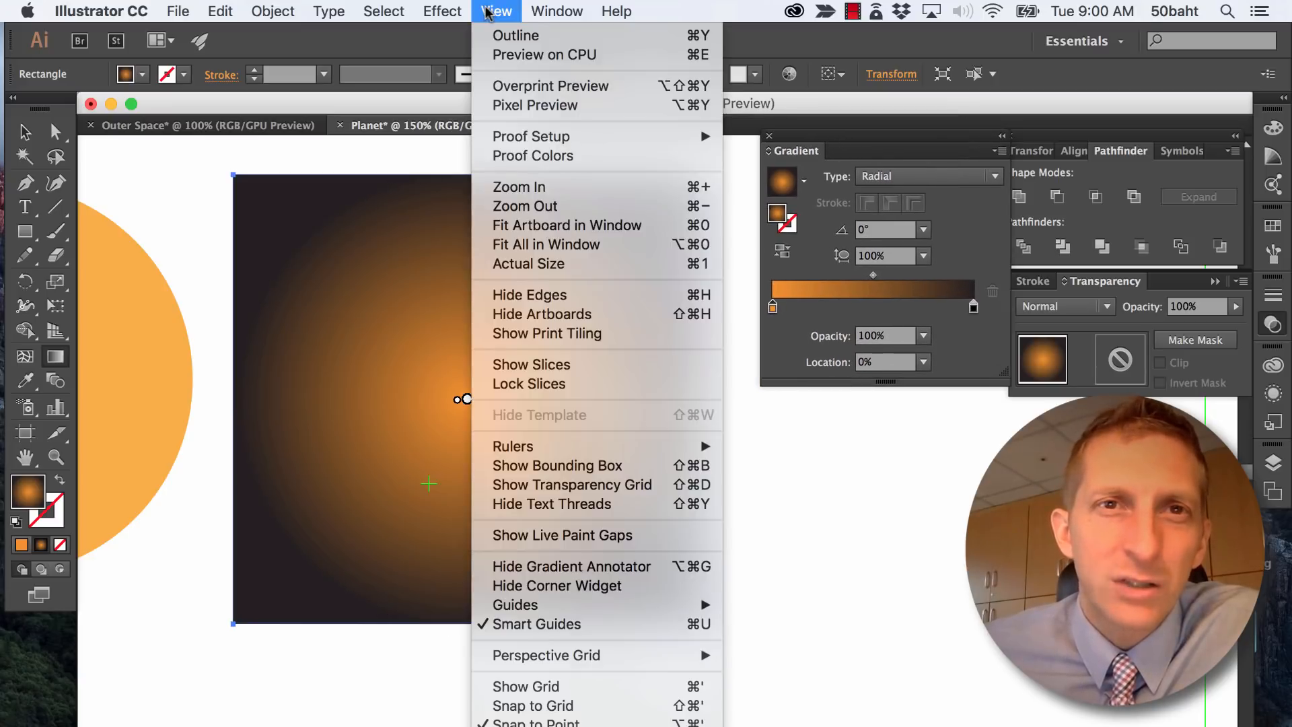
pyautogui.moveTo(446, 12)
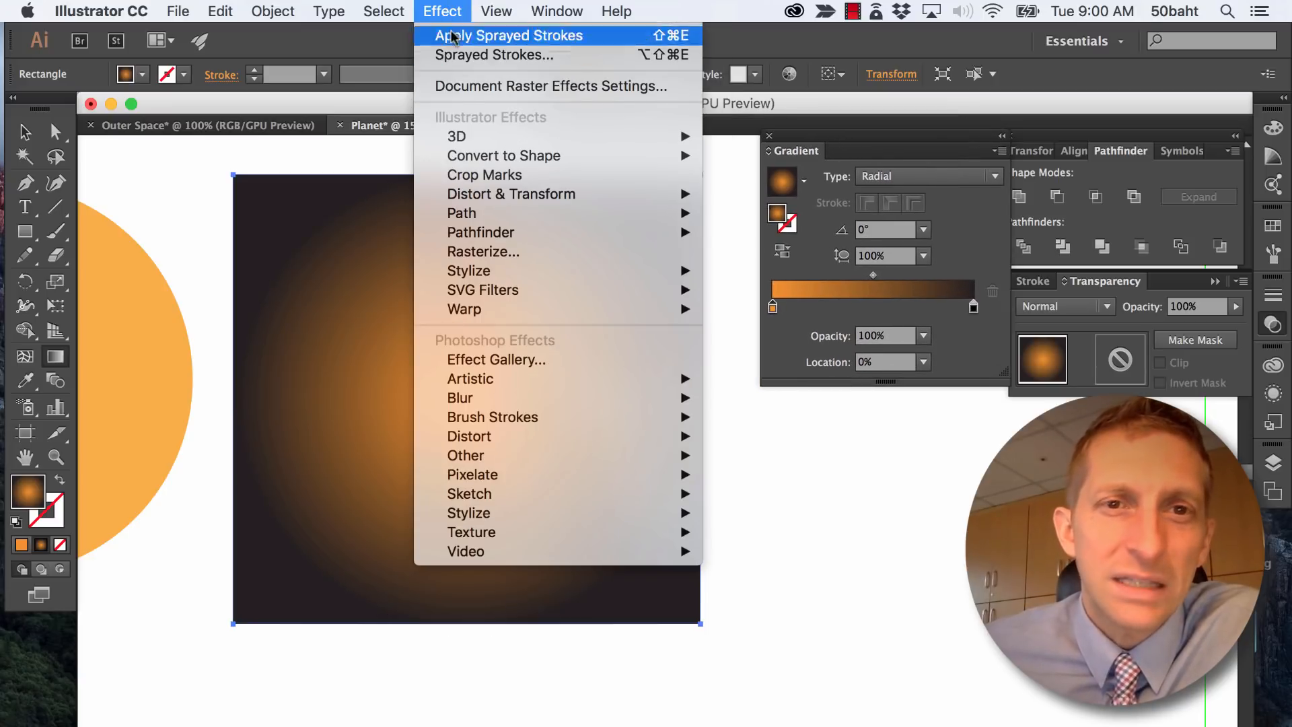
pyautogui.moveTo(524, 428)
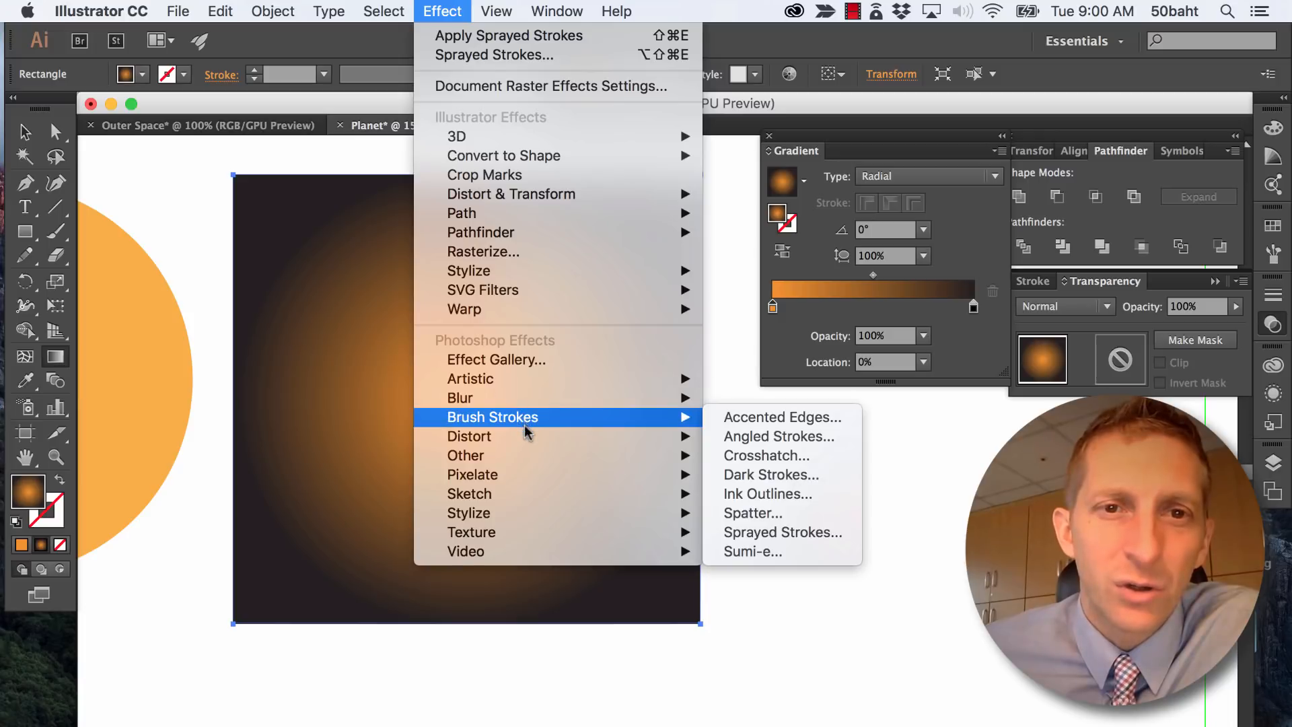
pyautogui.click(527, 361)
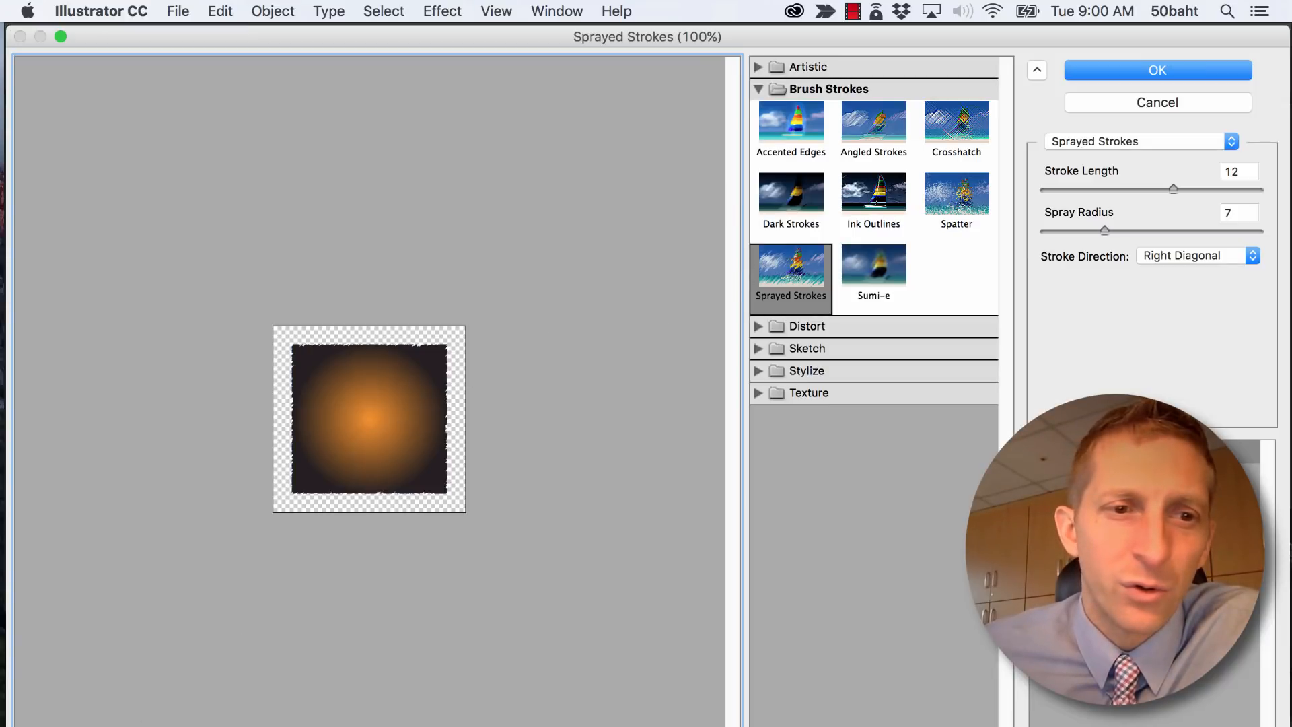
pyautogui.press('super+plus')
pyautogui.press('super+plus')
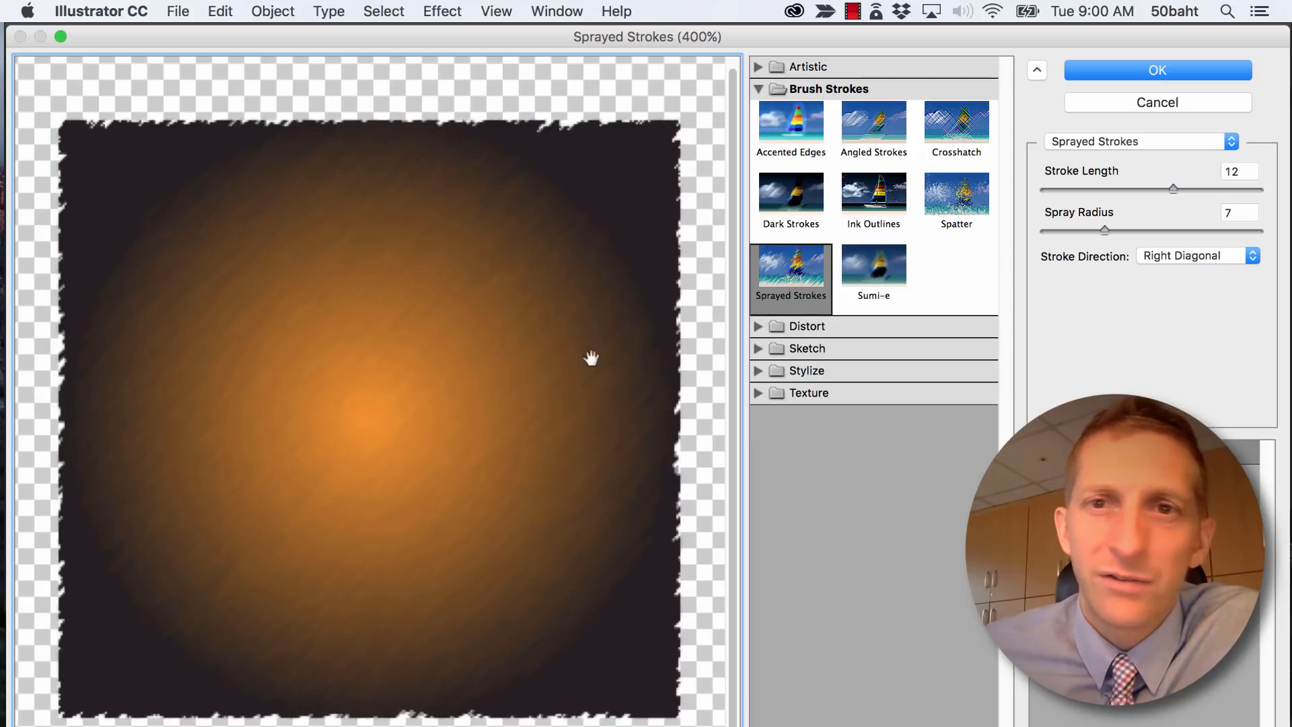
pyautogui.click(759, 348)
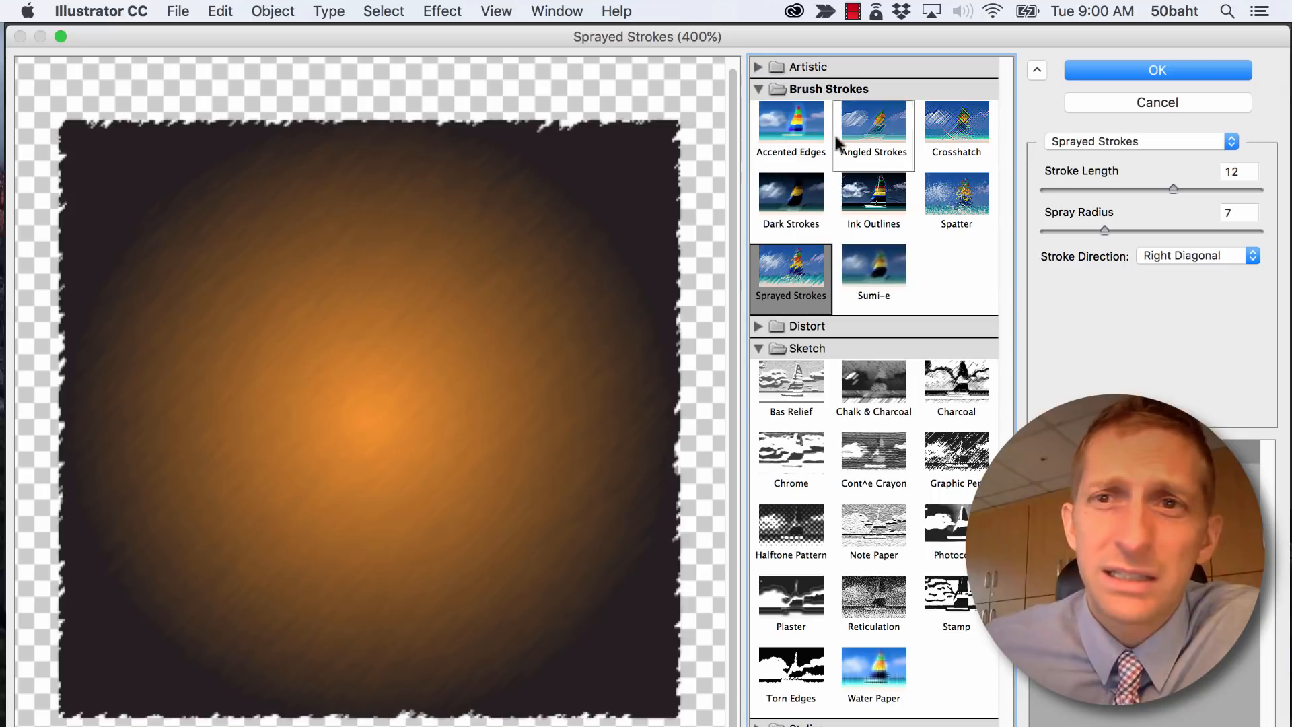
pyautogui.click(1097, 74)
# Redirect the rectangle's radial gradient so its bright center sits up and right of the middle.
pyautogui.moveTo(251, 325); pyautogui.dragTo(791, 515)
pyautogui.moveTo(259, 495); pyautogui.dragTo(553, 357)
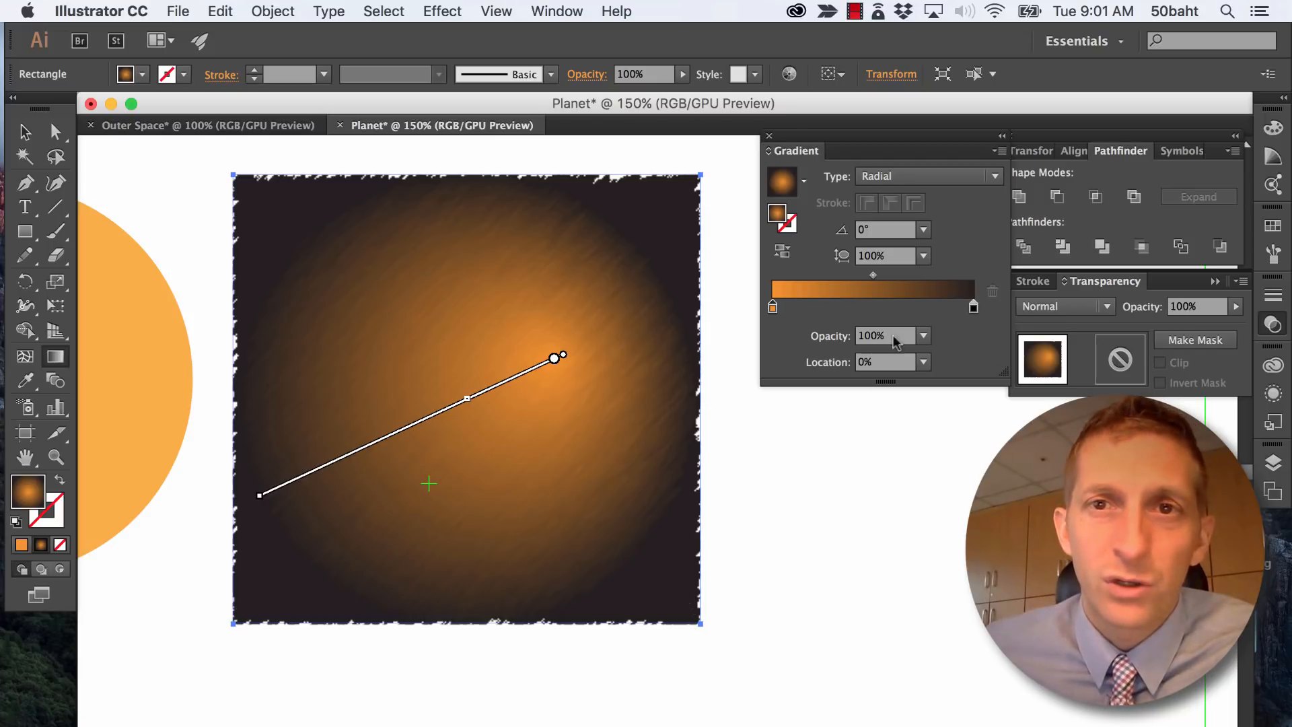
# Save the textured gradient rectangle as a new Movie Clip symbol named "planet texture".
pyautogui.click(1183, 151)
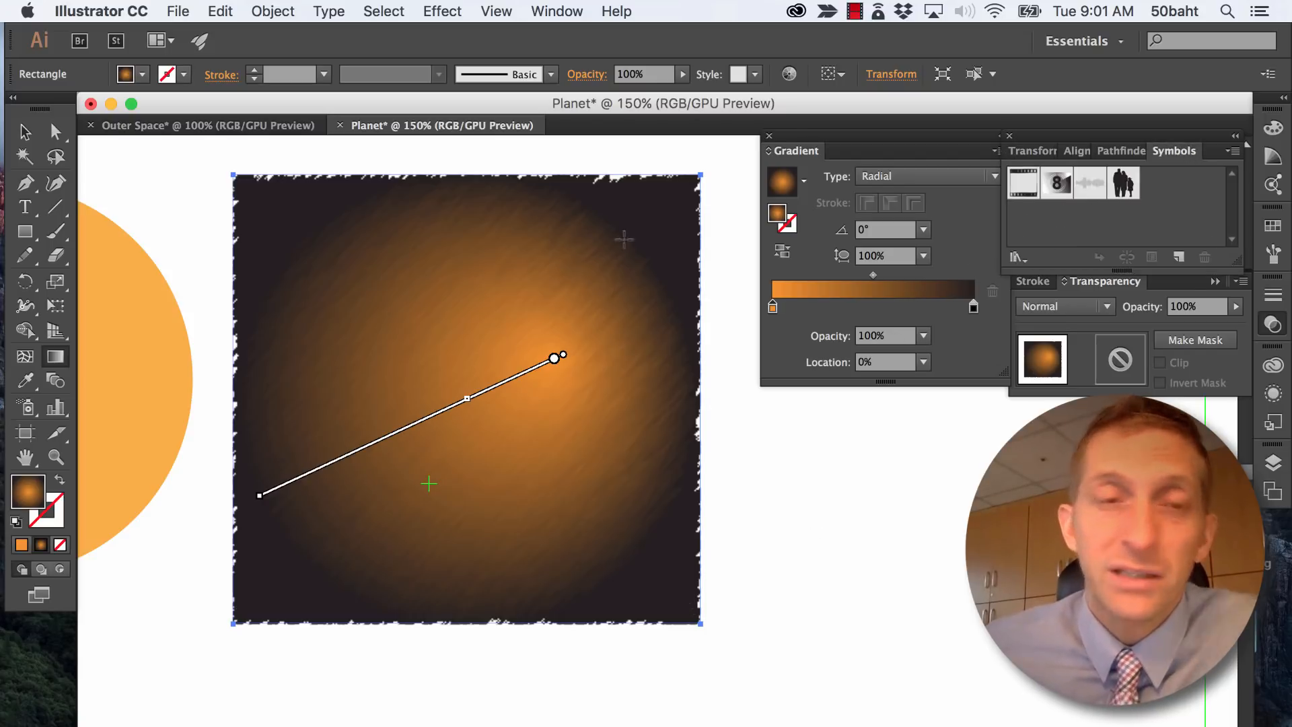
pyautogui.press('v')
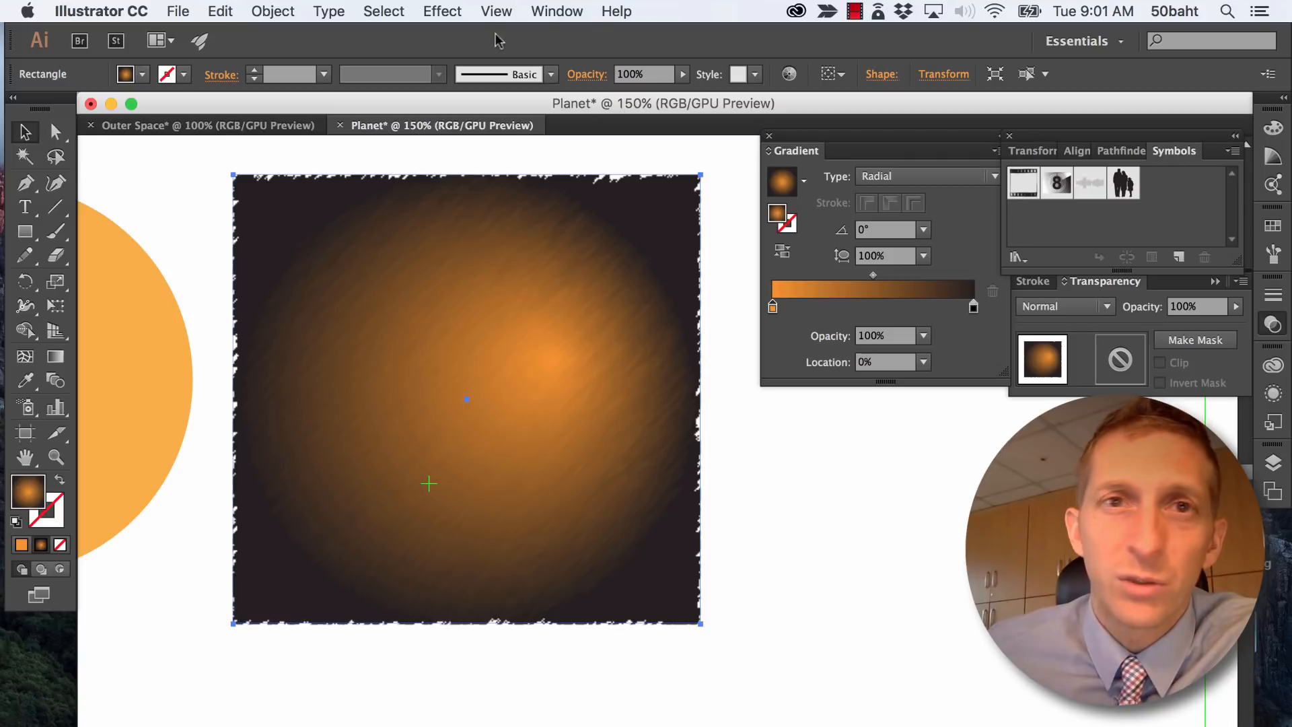
pyautogui.click(593, 12)
pyautogui.click(570, 128)
pyautogui.click(550, 11)
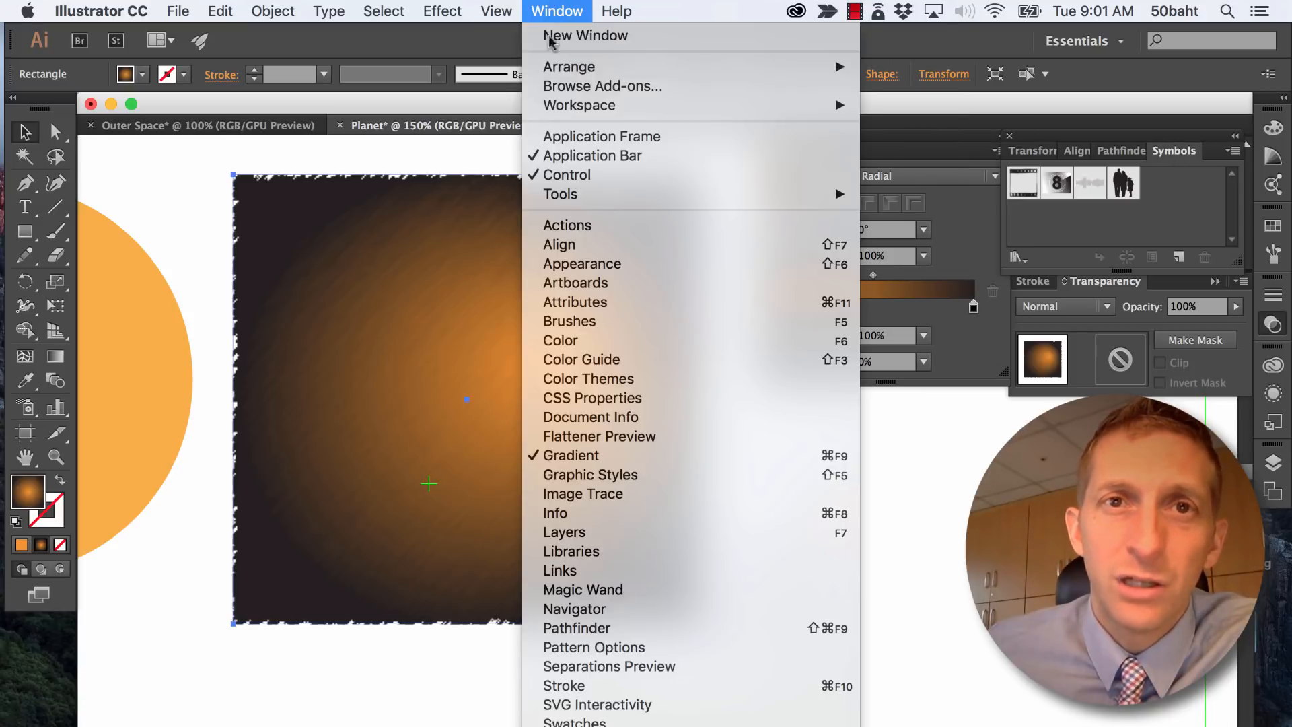
pyautogui.click(1164, 253)
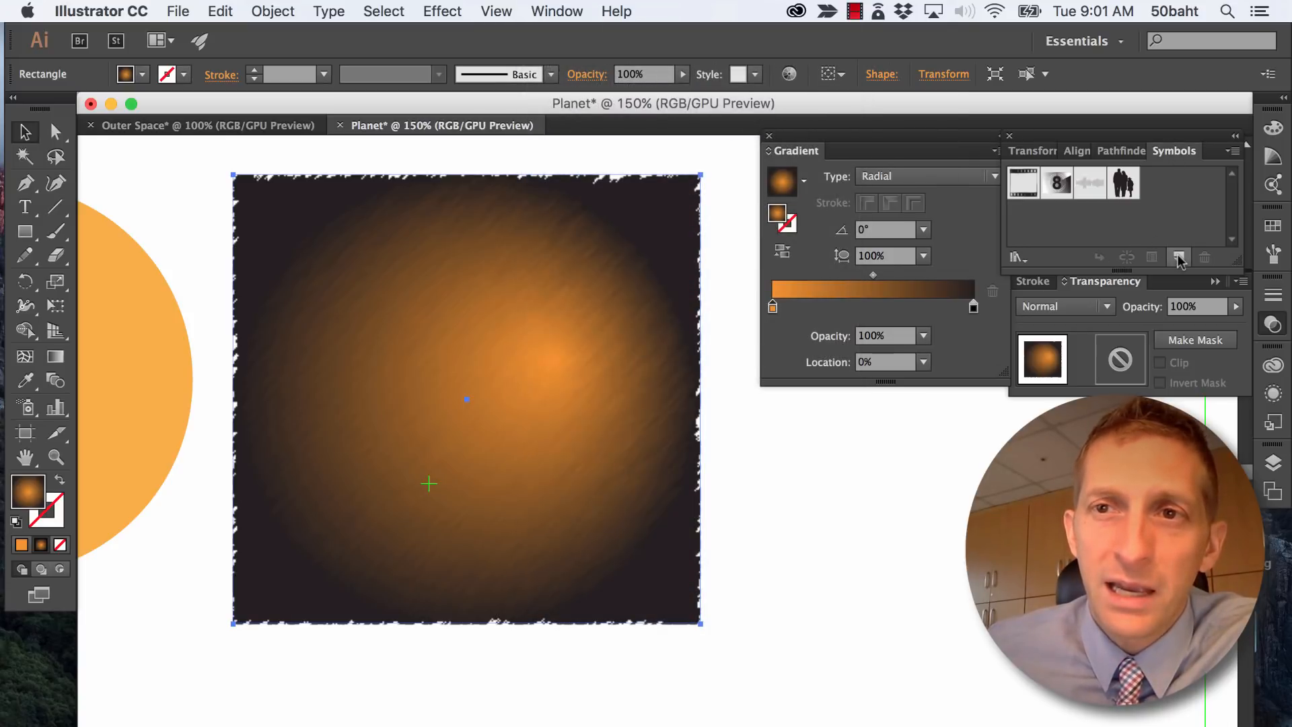
pyautogui.click(1177, 256)
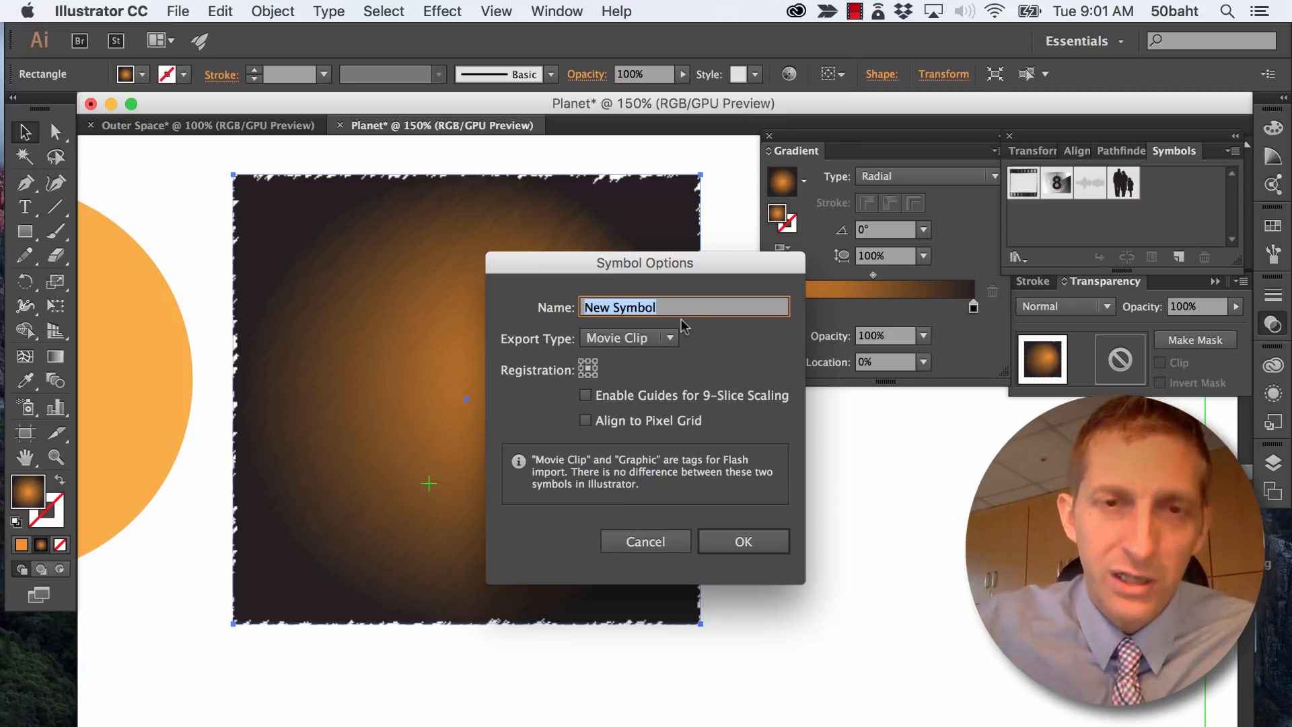
pyautogui.write('t')
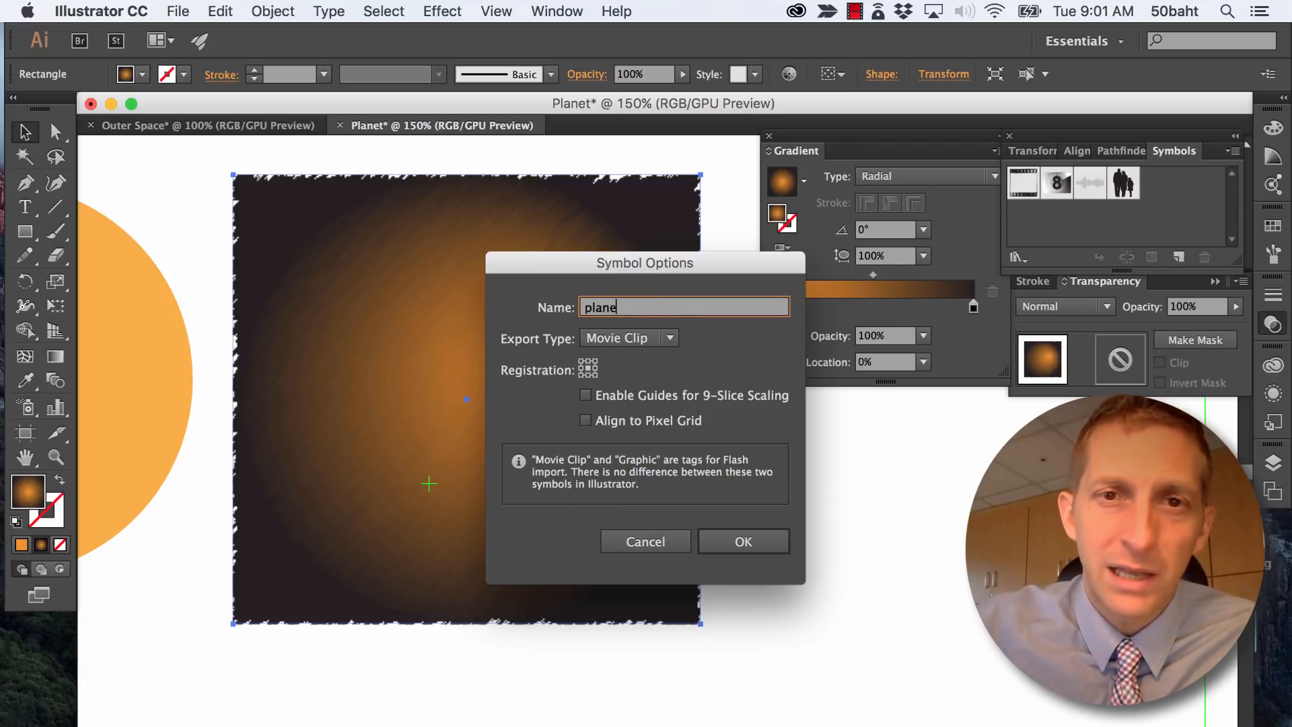
pyautogui.write('lanet texture')
pyautogui.press('Return')
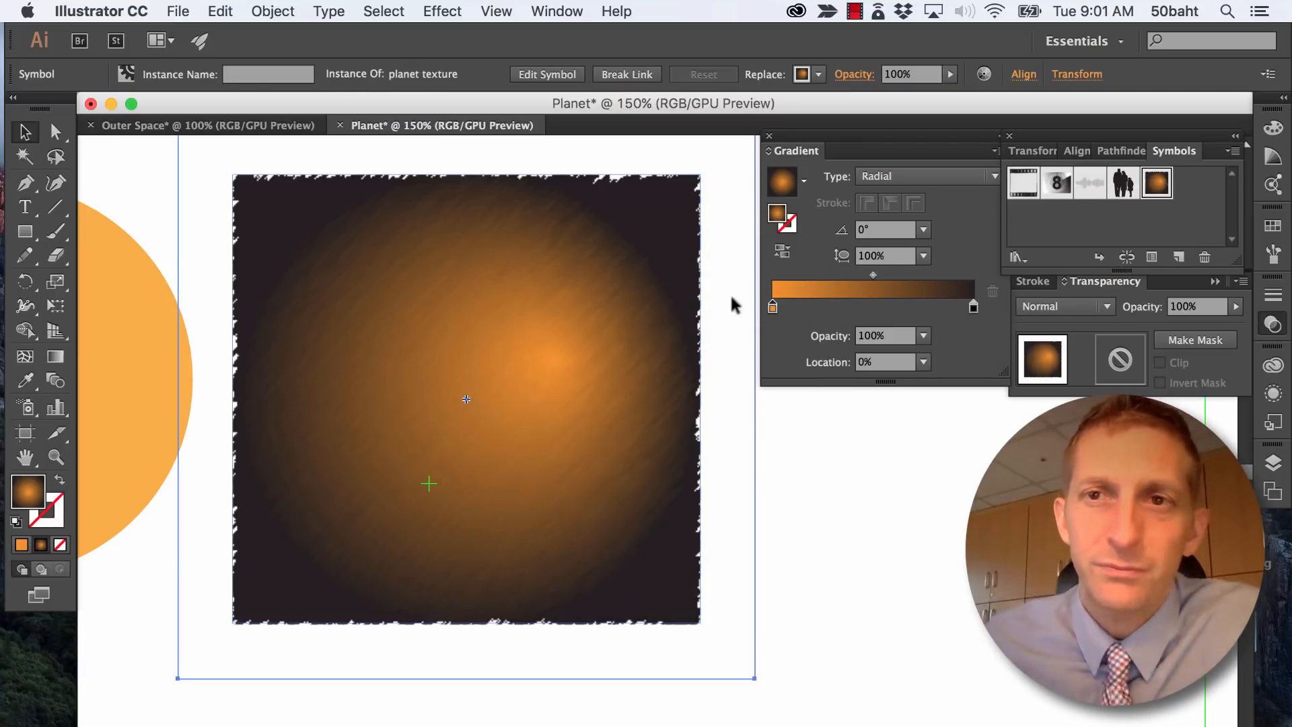
# Start a 360° 3D Revolve of the orange half circle around its left edge.
pyautogui.click(837, 535)
pyautogui.press('space')
pyautogui.moveTo(501, 452); pyautogui.dragTo(873, 452)
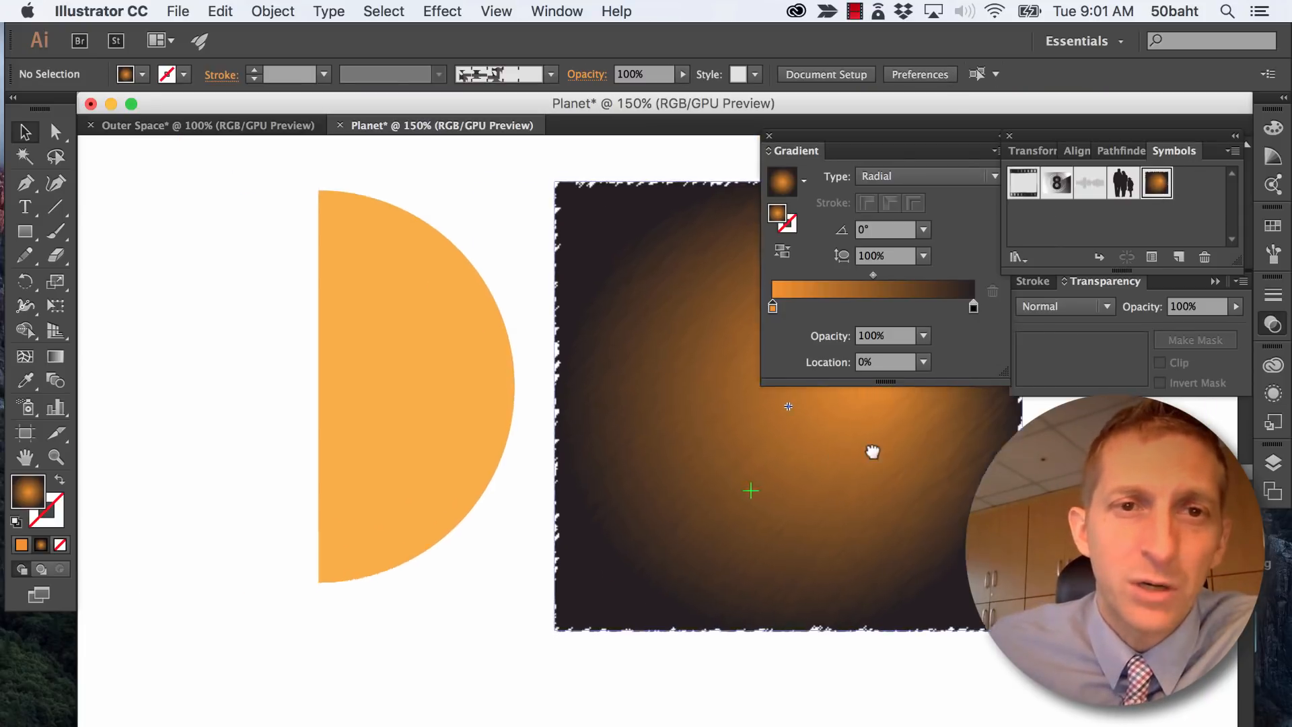
pyautogui.click(480, 368)
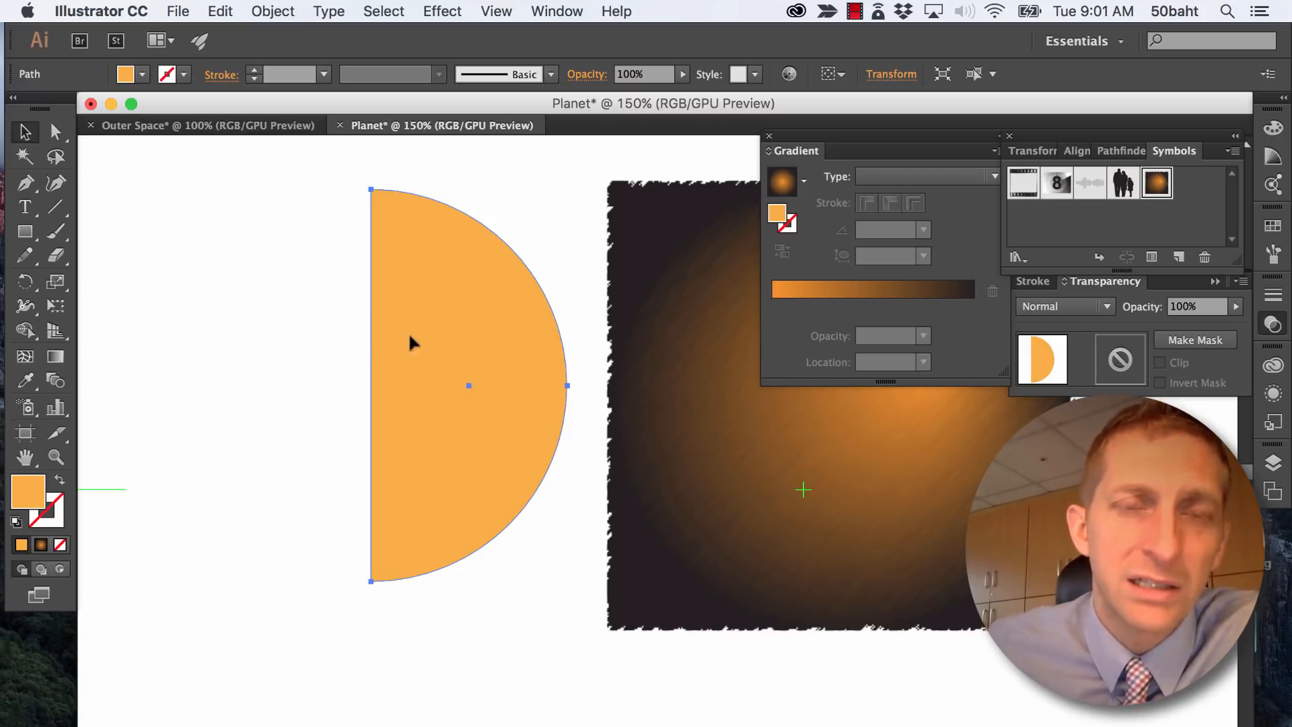
pyautogui.click(442, 11)
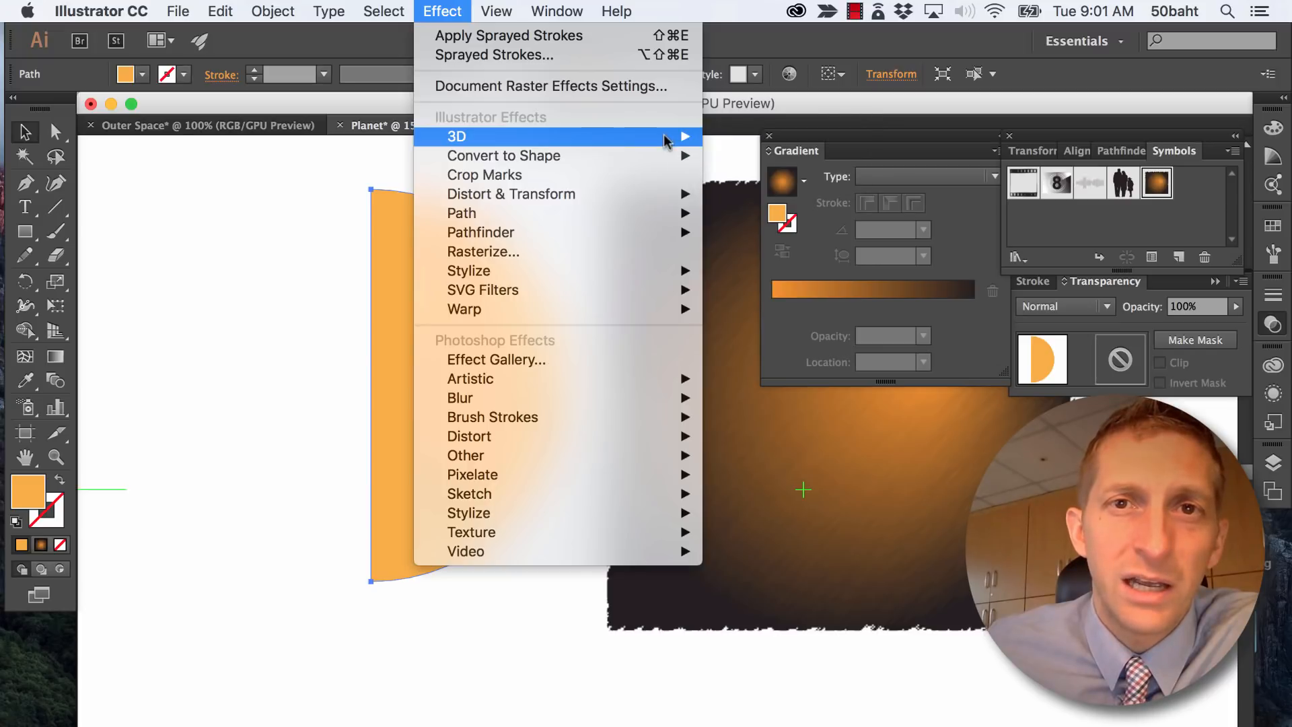
pyautogui.moveTo(665, 140)
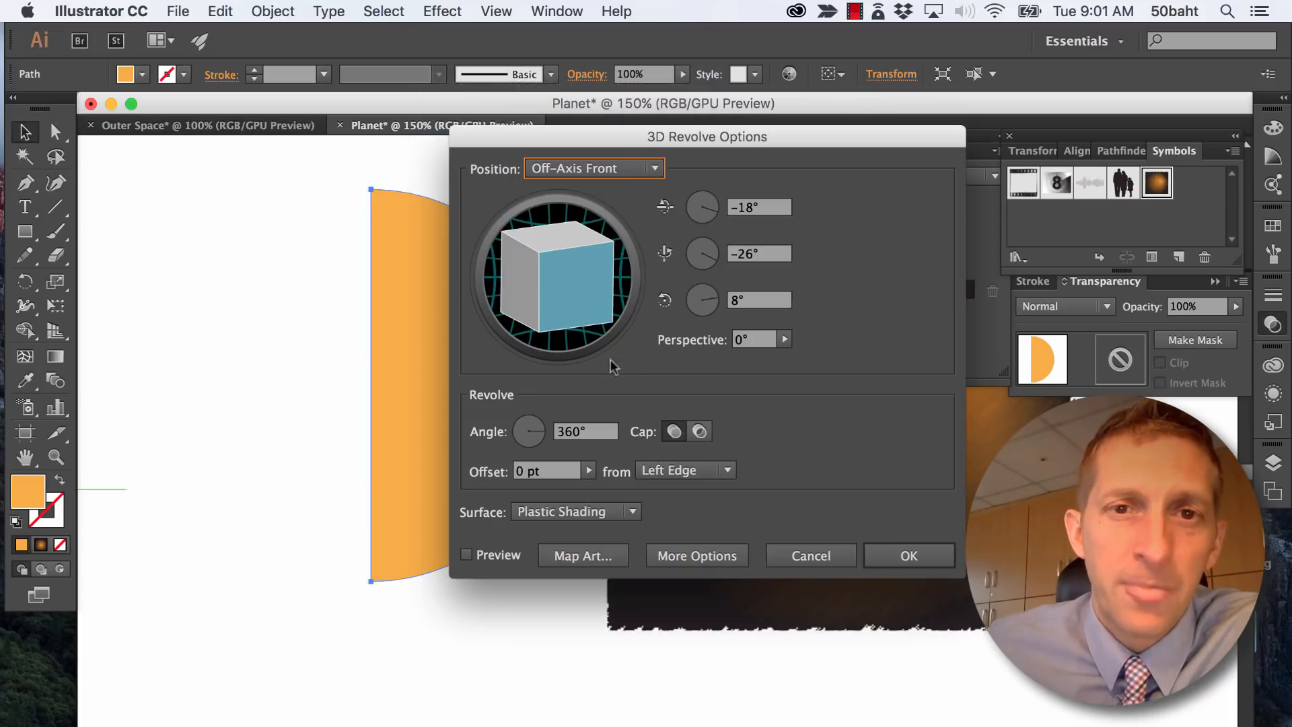
# Map the planet texture symbol onto the revolved surface, stretch it to cover the whole grid, and preview the sphere.
pyautogui.click(582, 556)
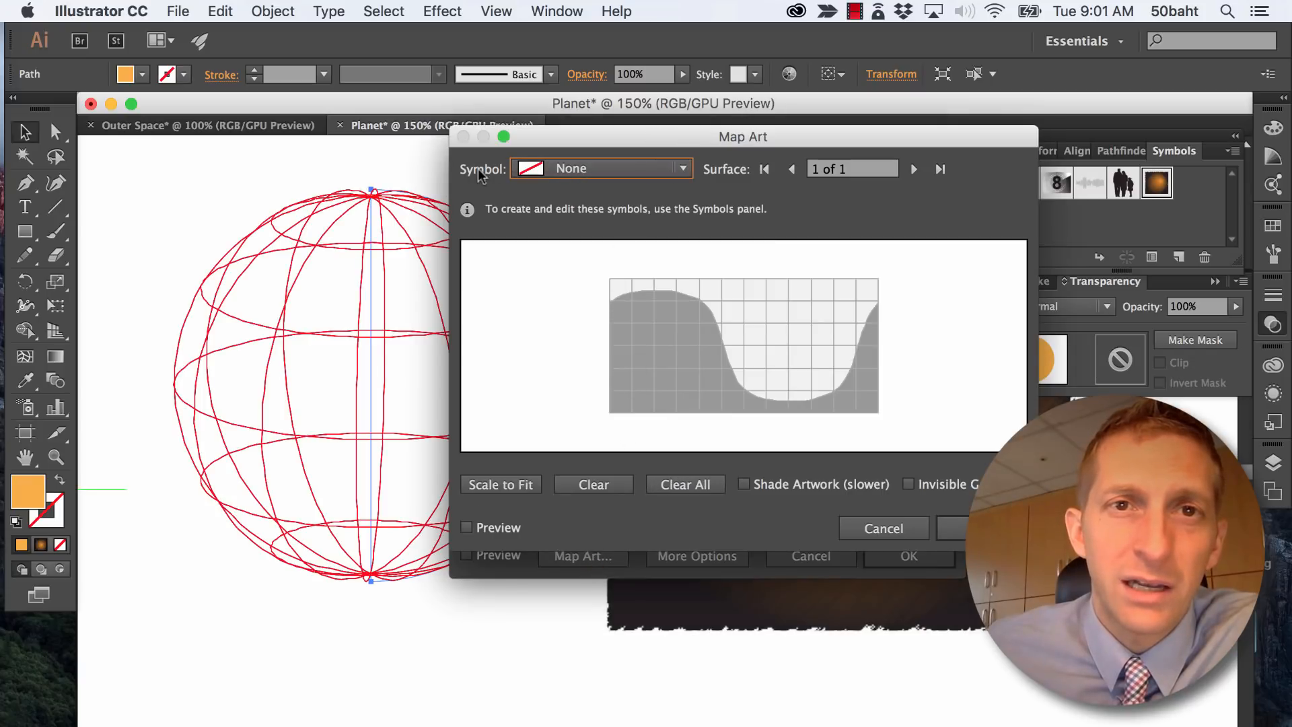
pyautogui.click(592, 168)
pyautogui.click(579, 301)
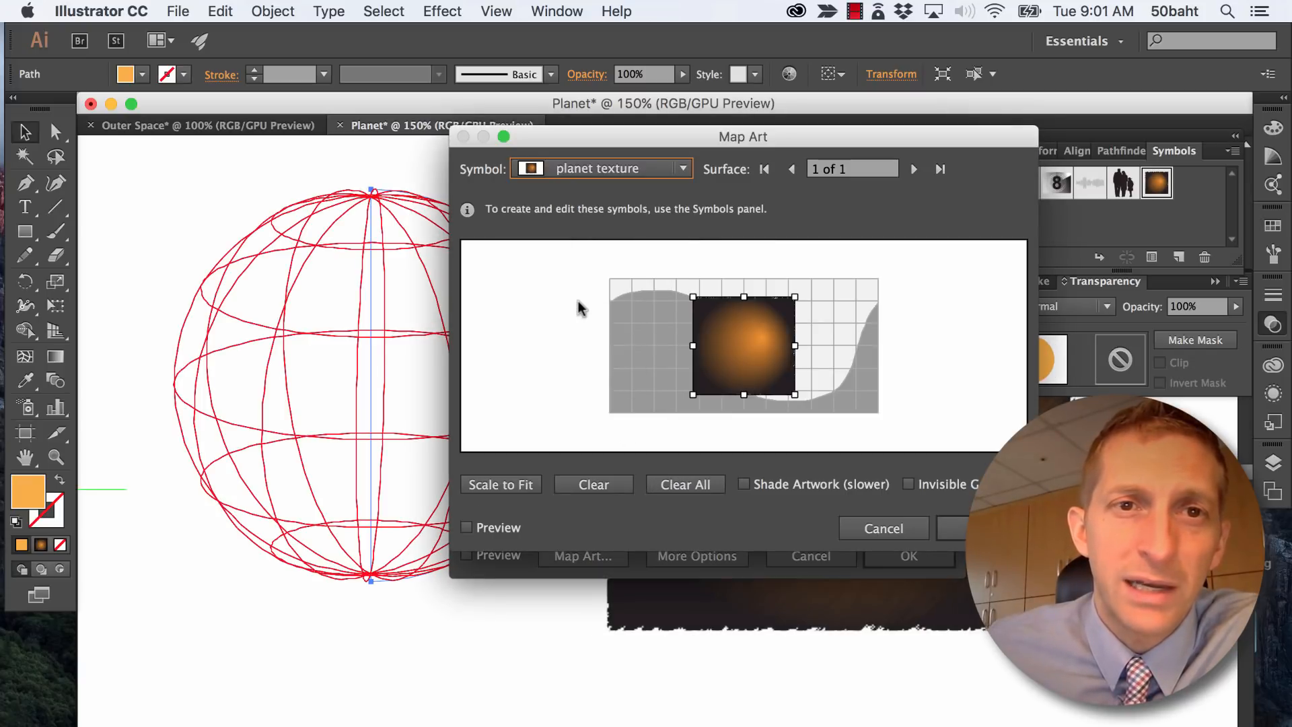
pyautogui.moveTo(694, 297); pyautogui.dragTo(610, 246)
pyautogui.moveTo(796, 395); pyautogui.dragTo(879, 446)
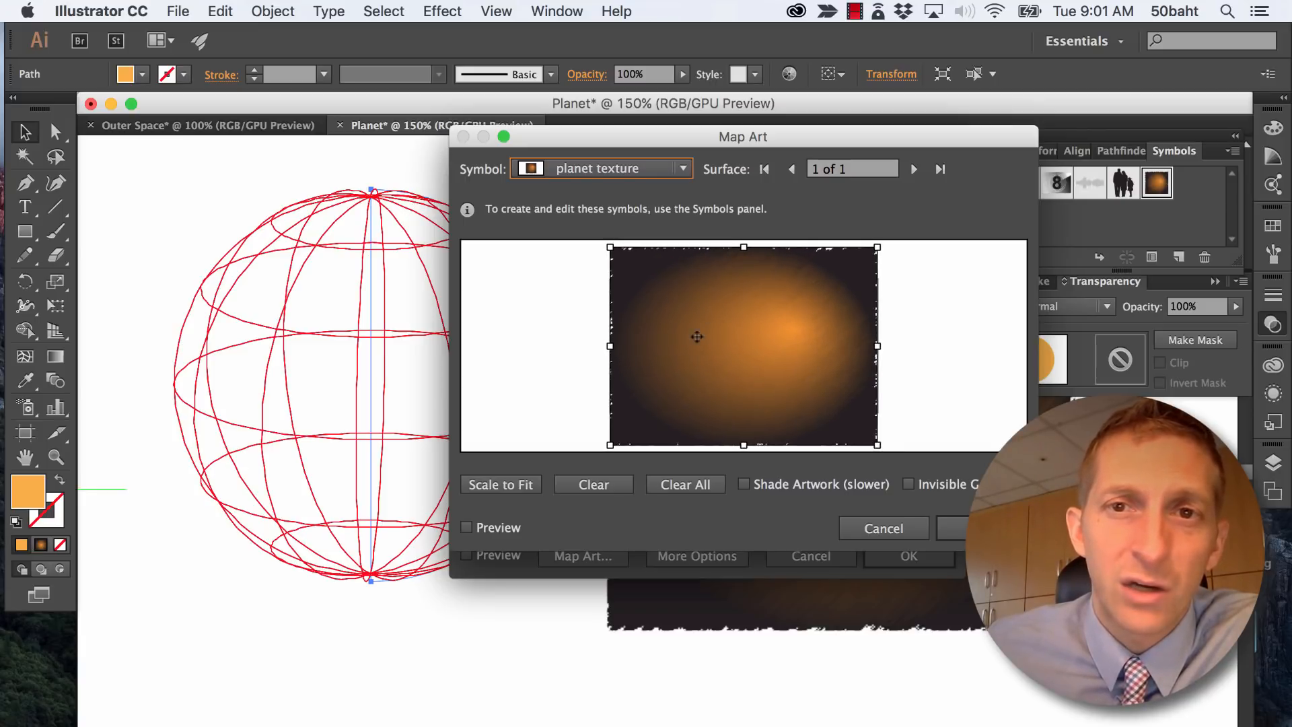
pyautogui.click(465, 528)
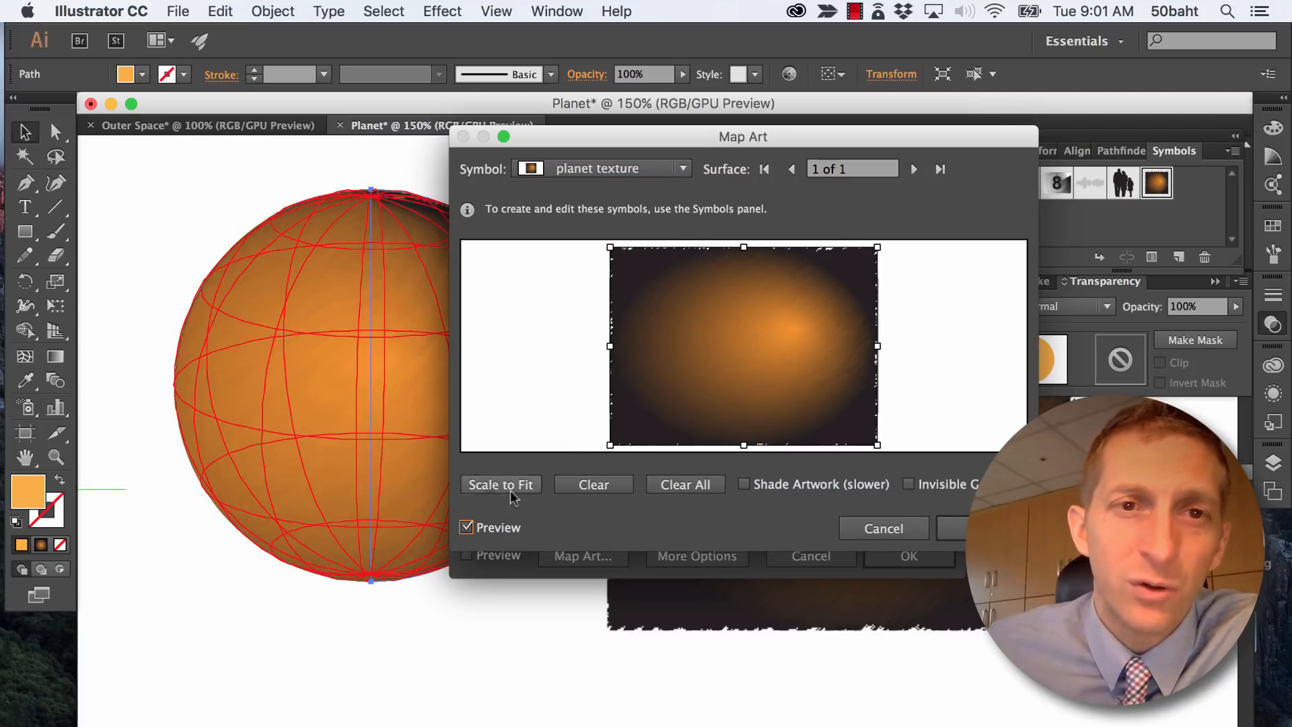
# Shrink the mapped texture, shift it toward the grid's upper right, and apply the mapping and the 3D Revolve.
pyautogui.moveTo(611, 445); pyautogui.dragTo(663, 416)
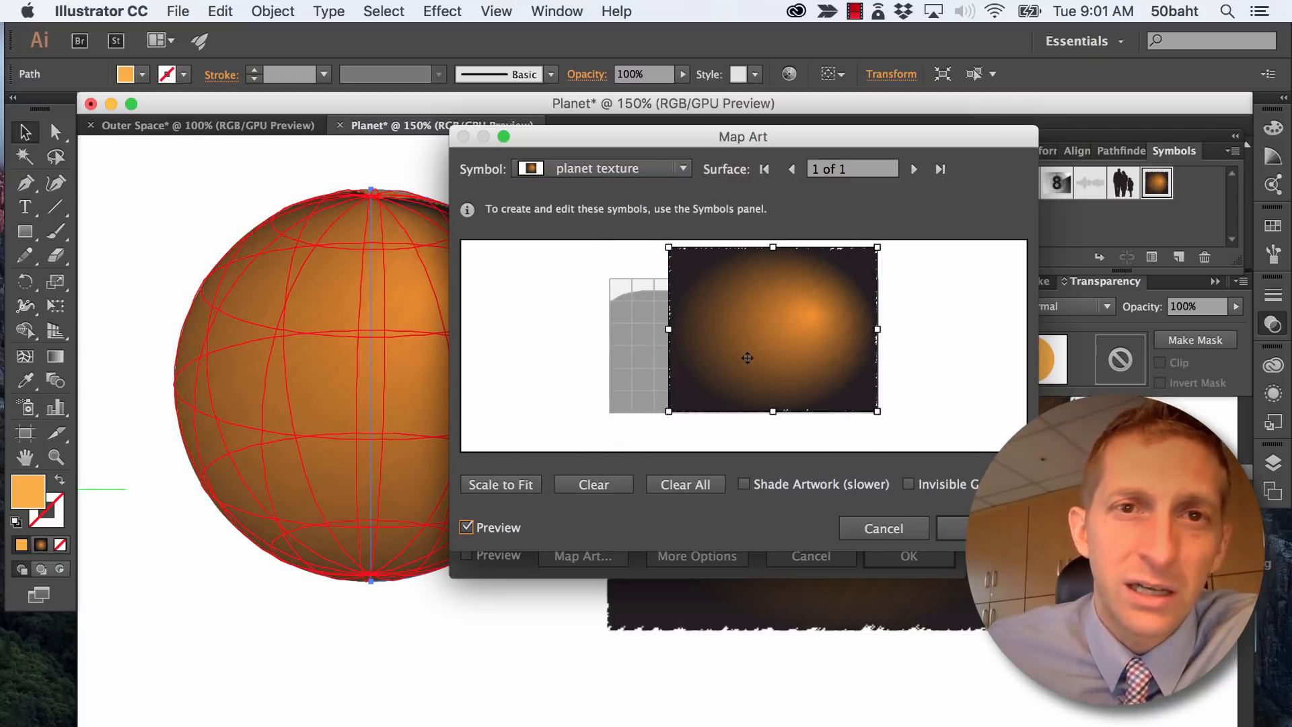
pyautogui.moveTo(747, 358); pyautogui.dragTo(775, 354)
pyautogui.moveTo(660, 138); pyautogui.dragTo(755, 138)
pyautogui.moveTo(491, 135); pyautogui.dragTo(604, 145)
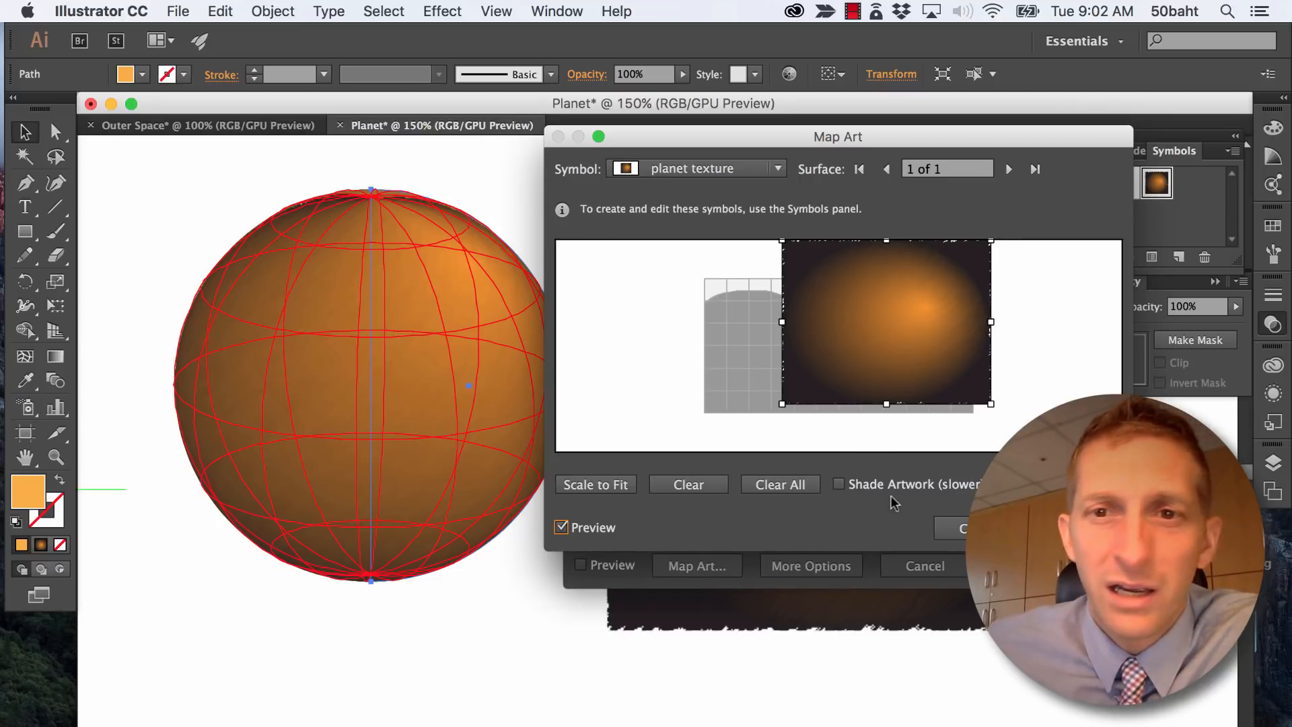
pyautogui.click(1075, 529)
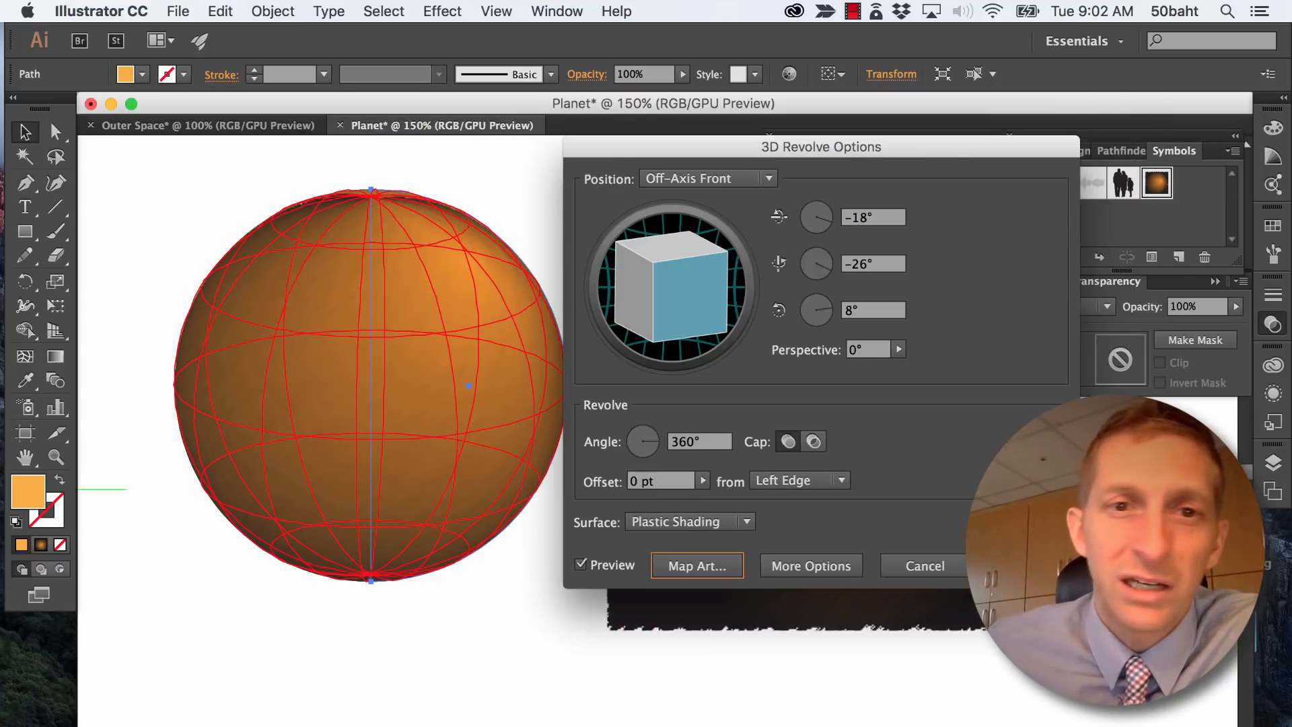
pyautogui.click(1030, 566)
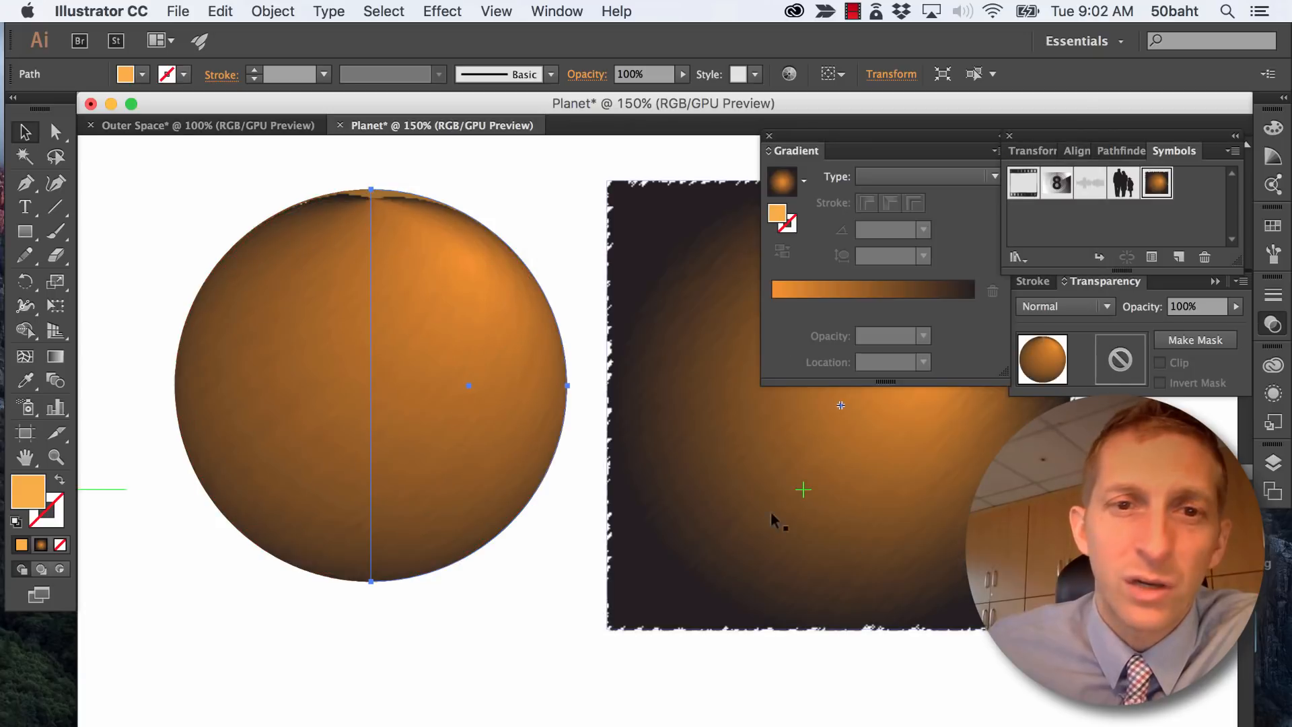
# Delete the planet texture symbol instance beside the sphere from the artboard.
pyautogui.click(534, 532)
pyautogui.click(663, 474)
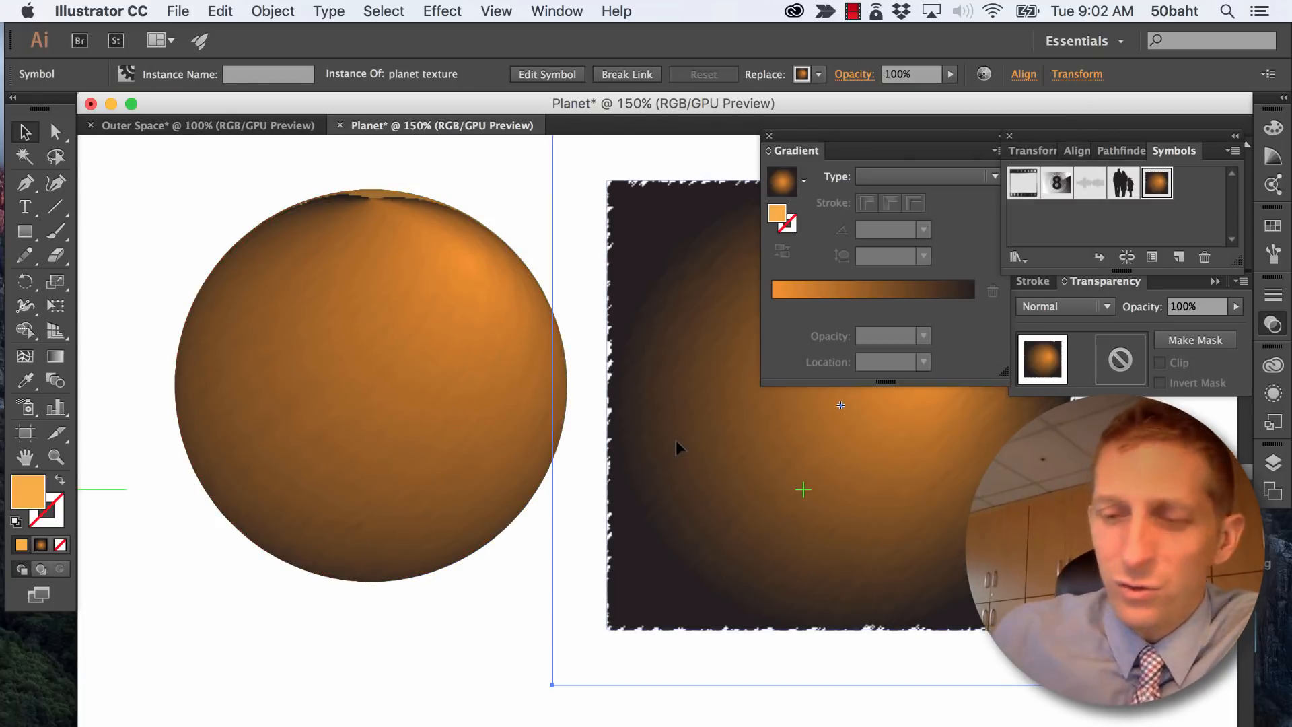
pyautogui.press('Delete')
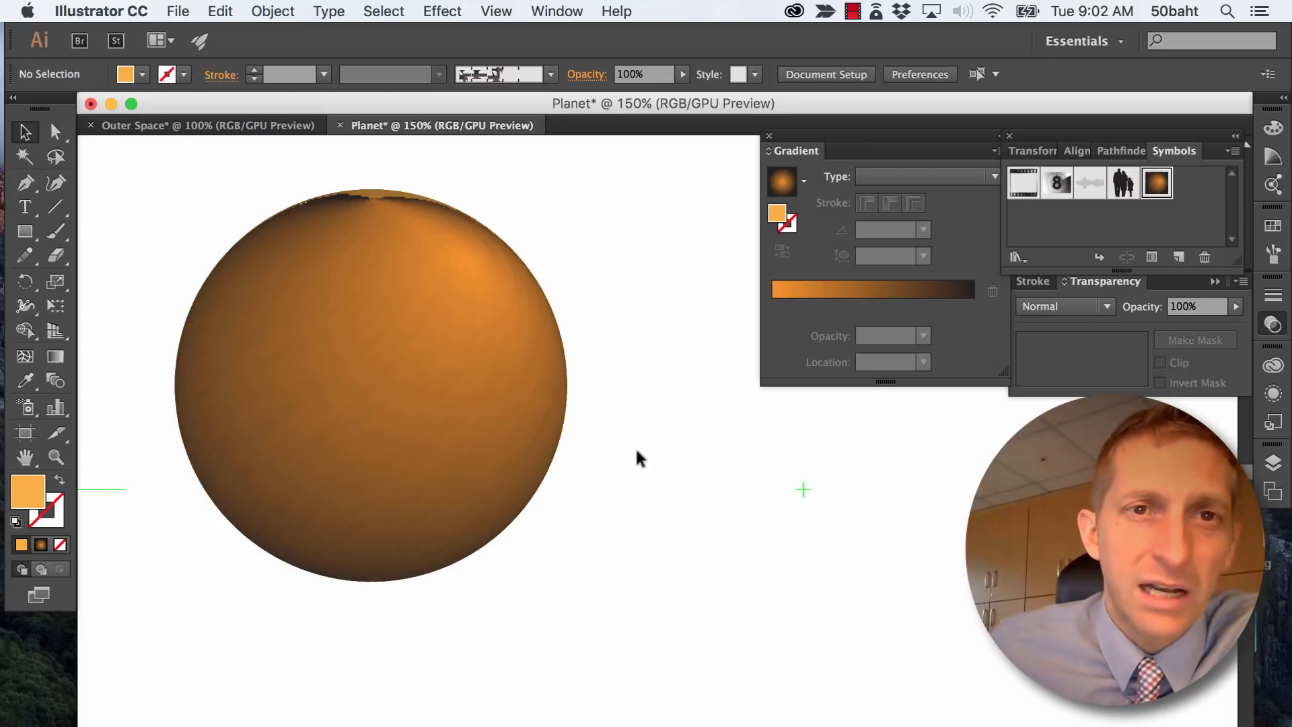
# Draw a nearly square orange rectangle in the empty space beside the sphere.
pyautogui.moveTo(676, 446); pyautogui.dragTo(386, 424)
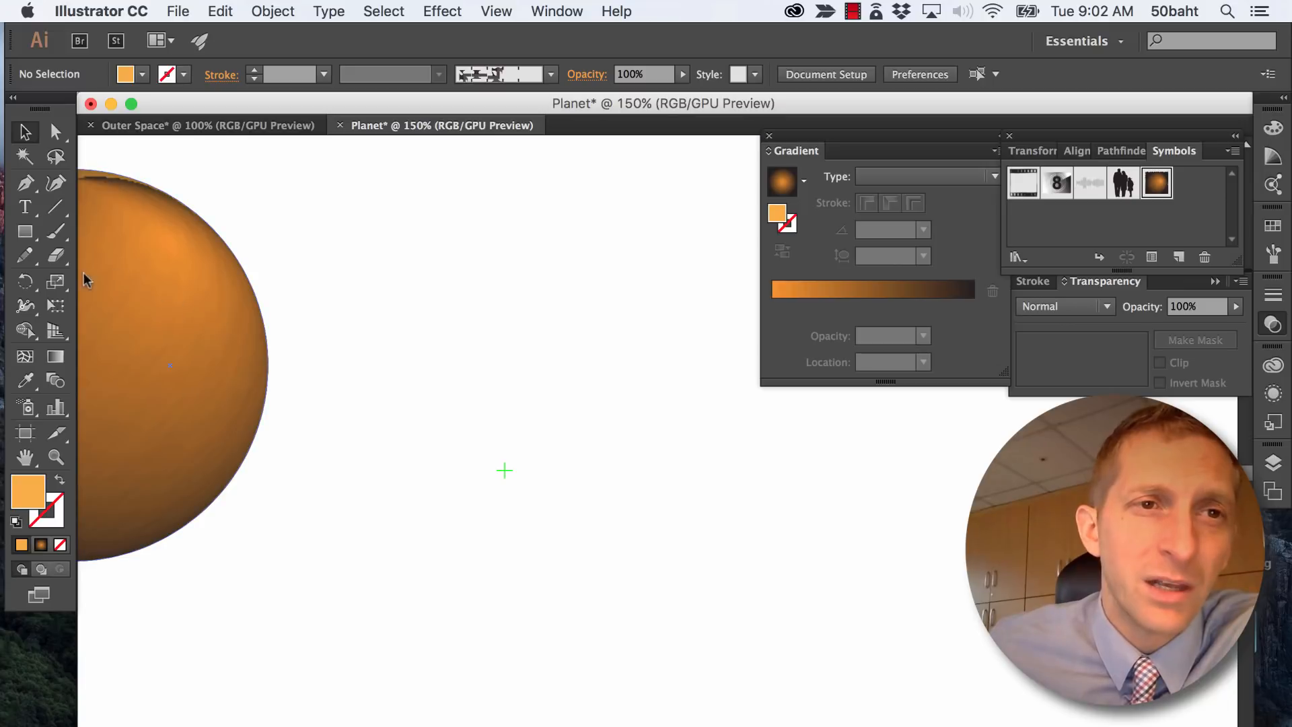
pyautogui.click(25, 233)
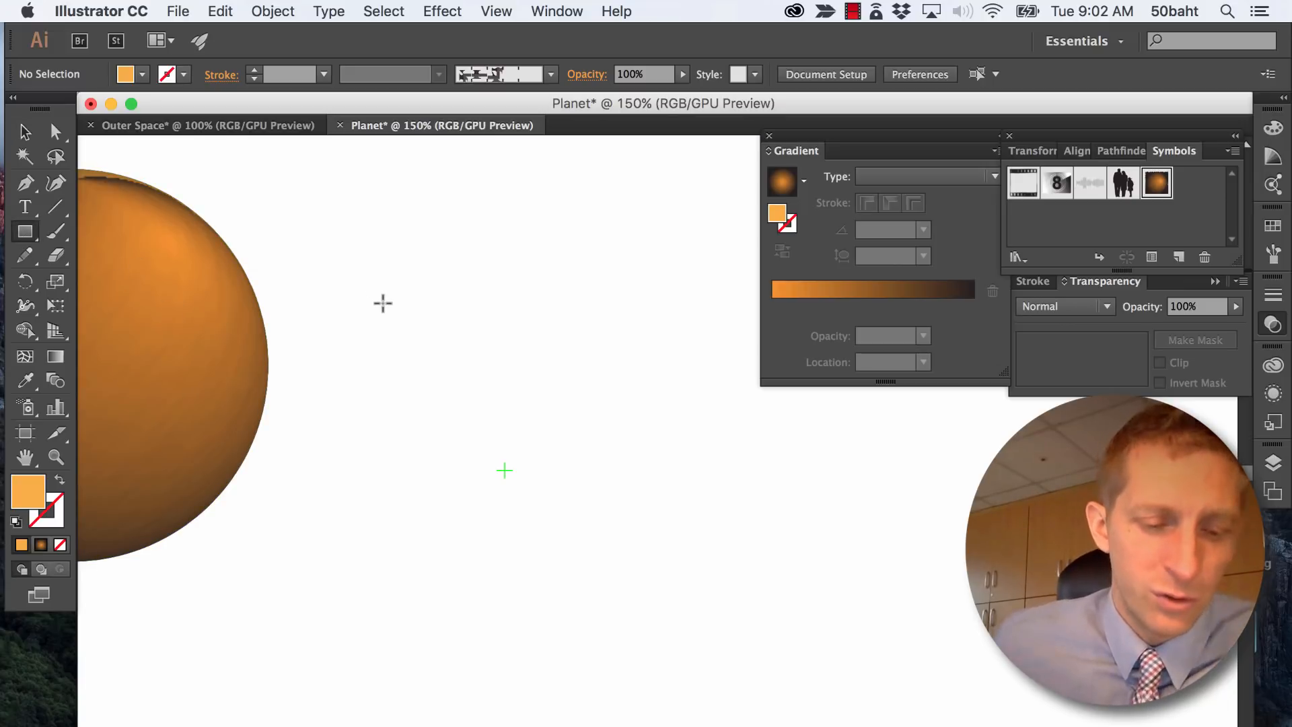
pyautogui.moveTo(382, 303); pyautogui.dragTo(594, 498)
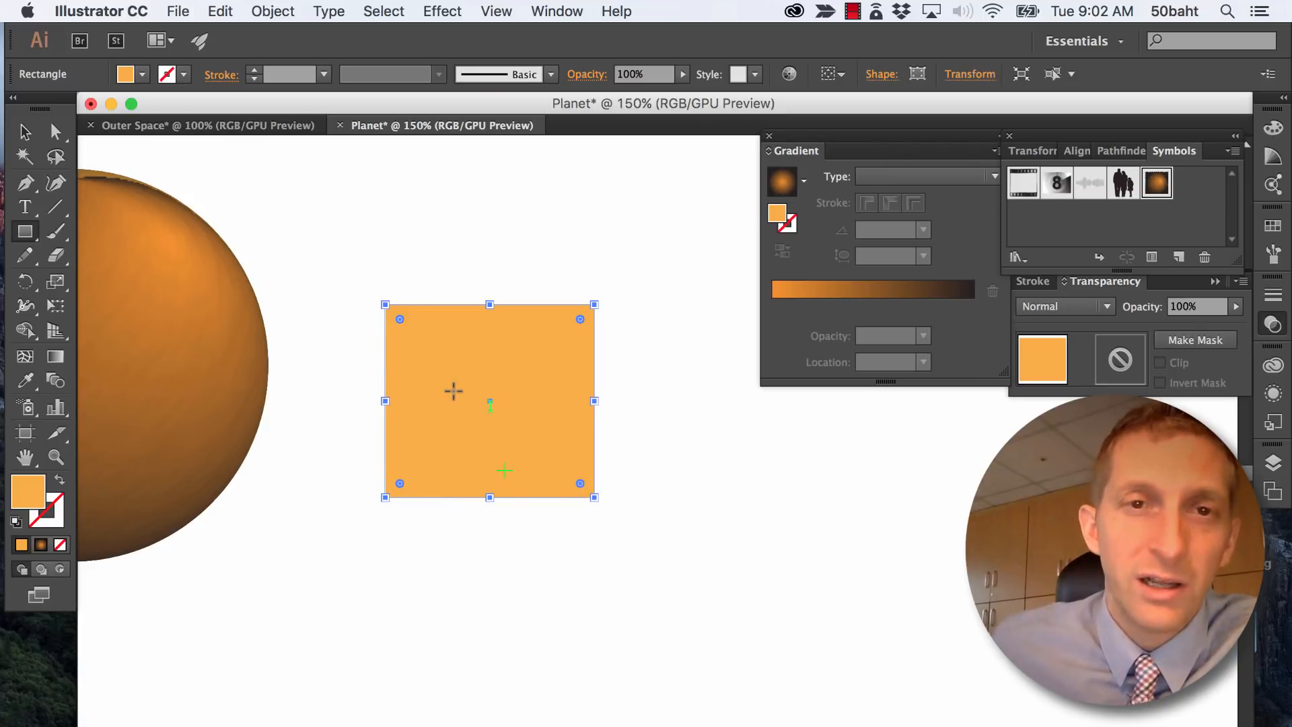
# Extrude the rectangle with 3D Extrude & Bevel at 50 pt depth, preview it, and rotate it to 69°, 23° and 23°.
pyautogui.click(442, 11)
pyautogui.moveTo(479, 139)
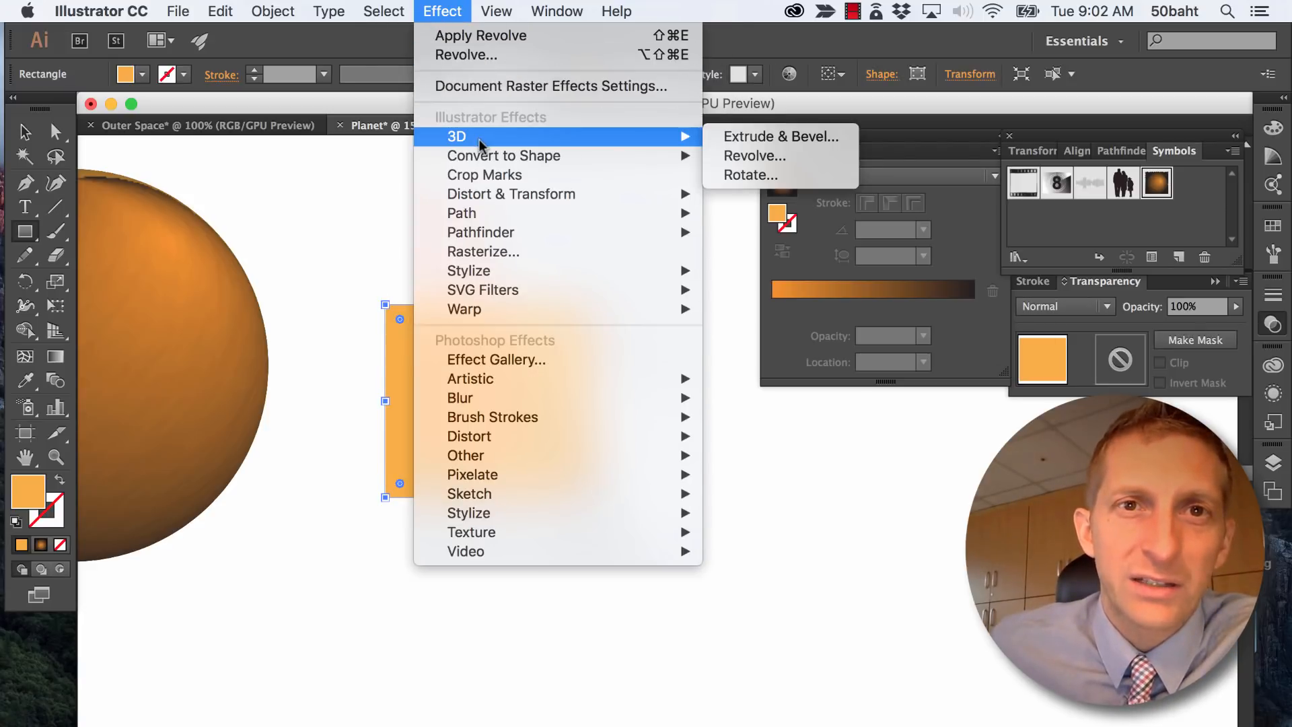
pyautogui.click(744, 140)
pyautogui.click(580, 548)
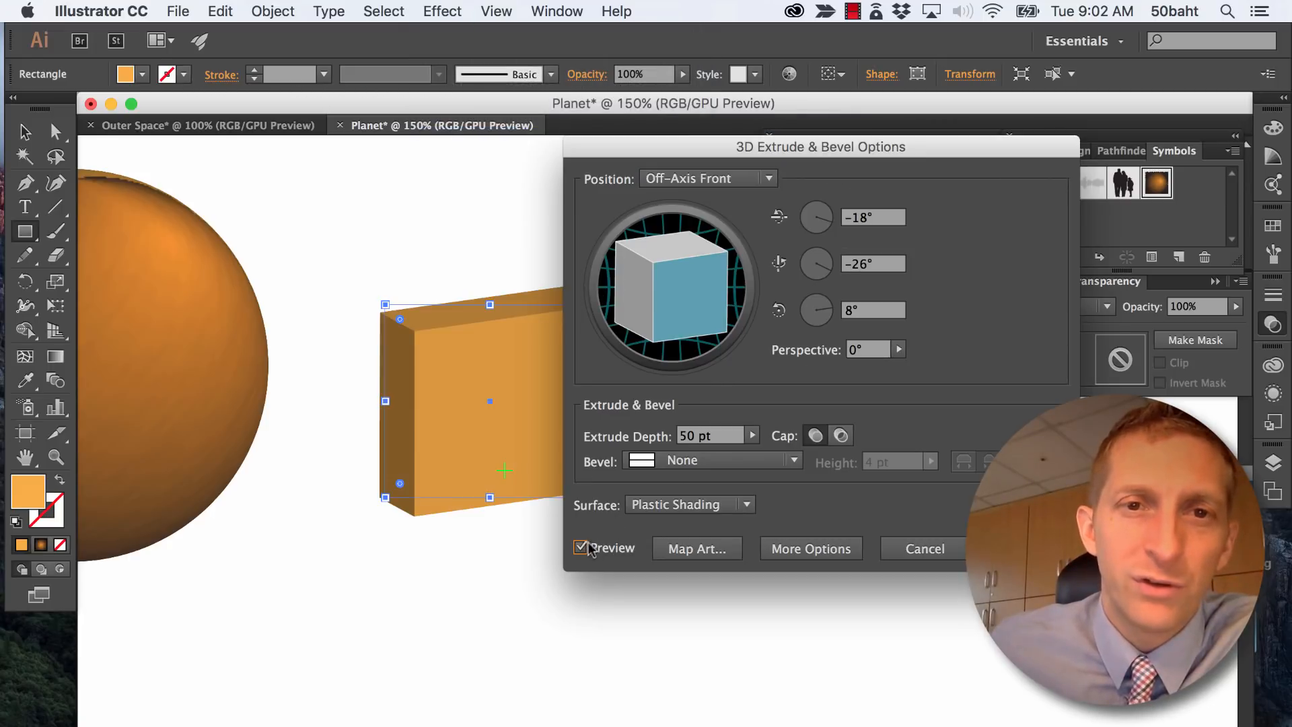
pyautogui.moveTo(712, 150); pyautogui.dragTo(817, 120)
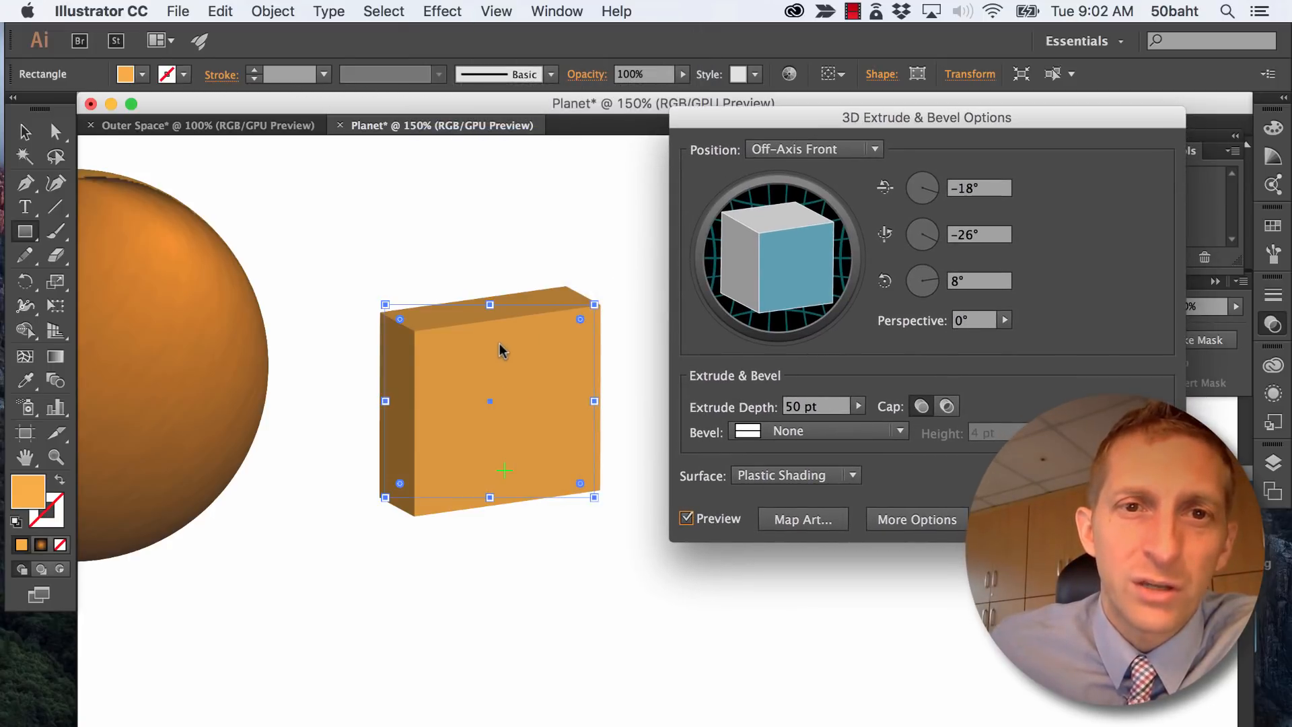
pyautogui.moveTo(828, 203); pyautogui.dragTo(777, 284)
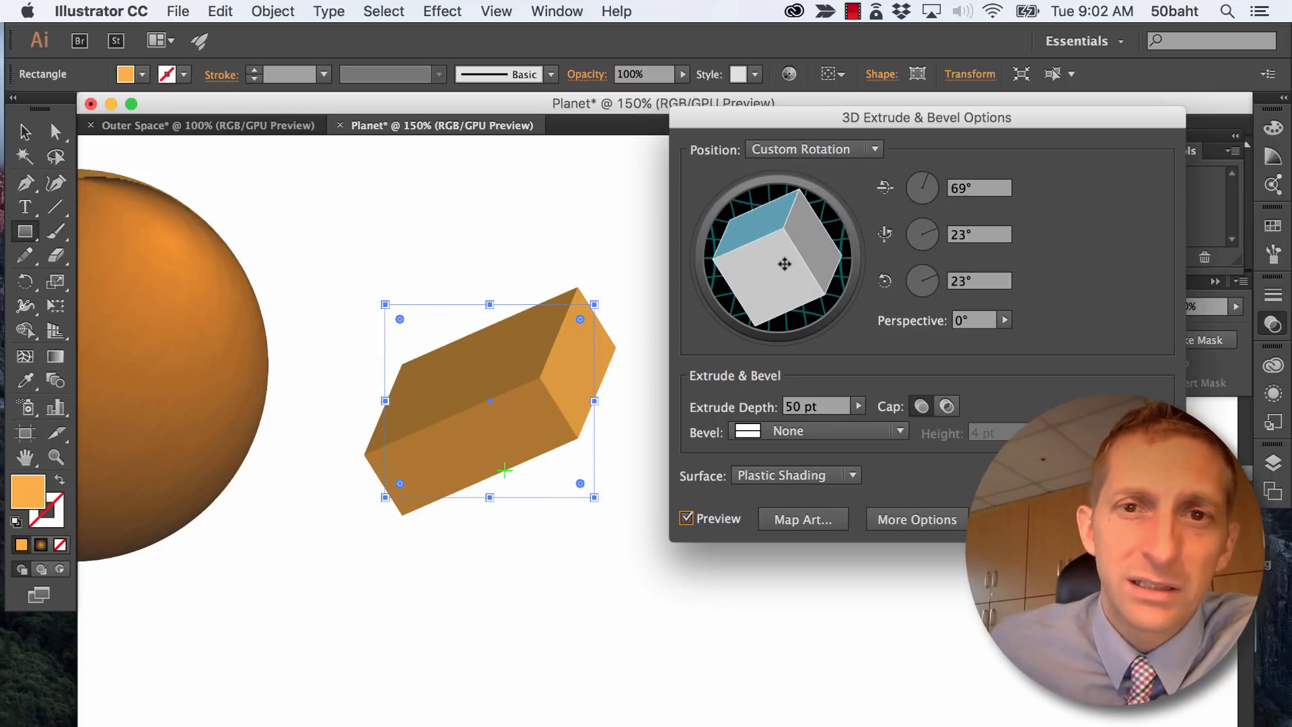
# Set the extrusion's surface to Diffuse Shading, try the Complex 1 bevel, and settle on the Complex 4 bevel.
pyautogui.click(789, 476)
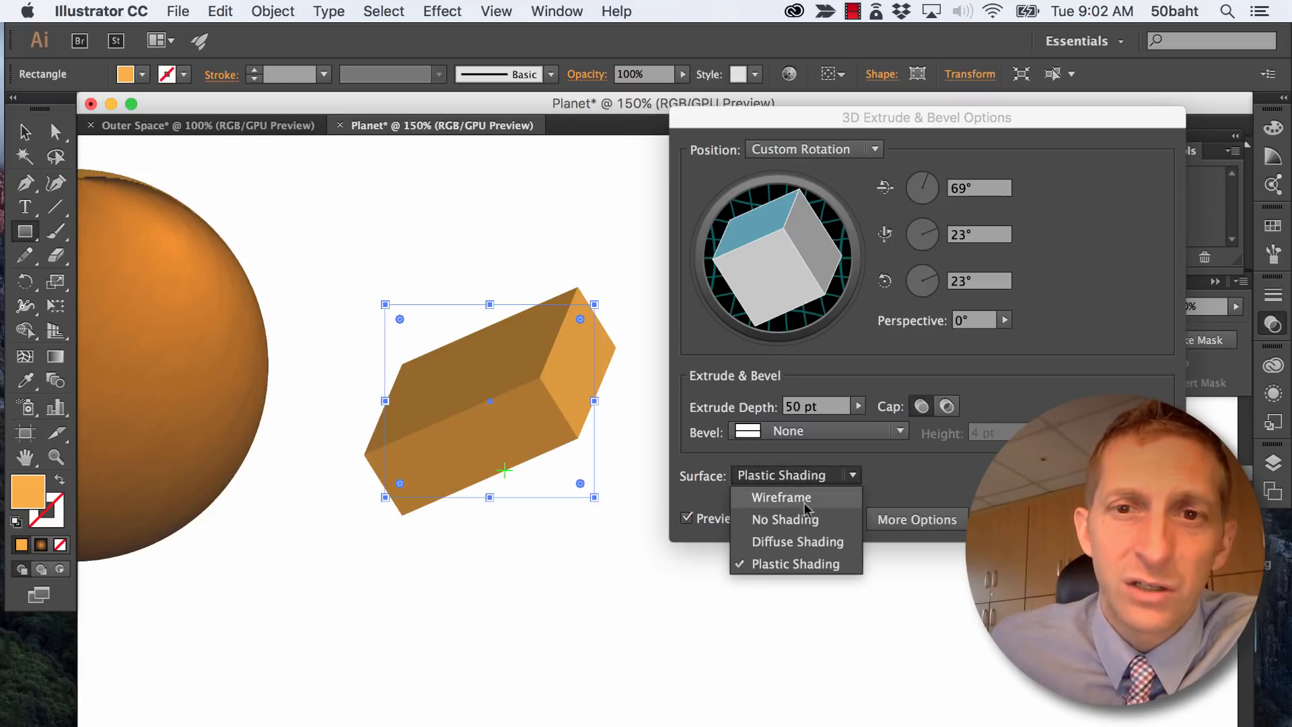
pyautogui.click(799, 543)
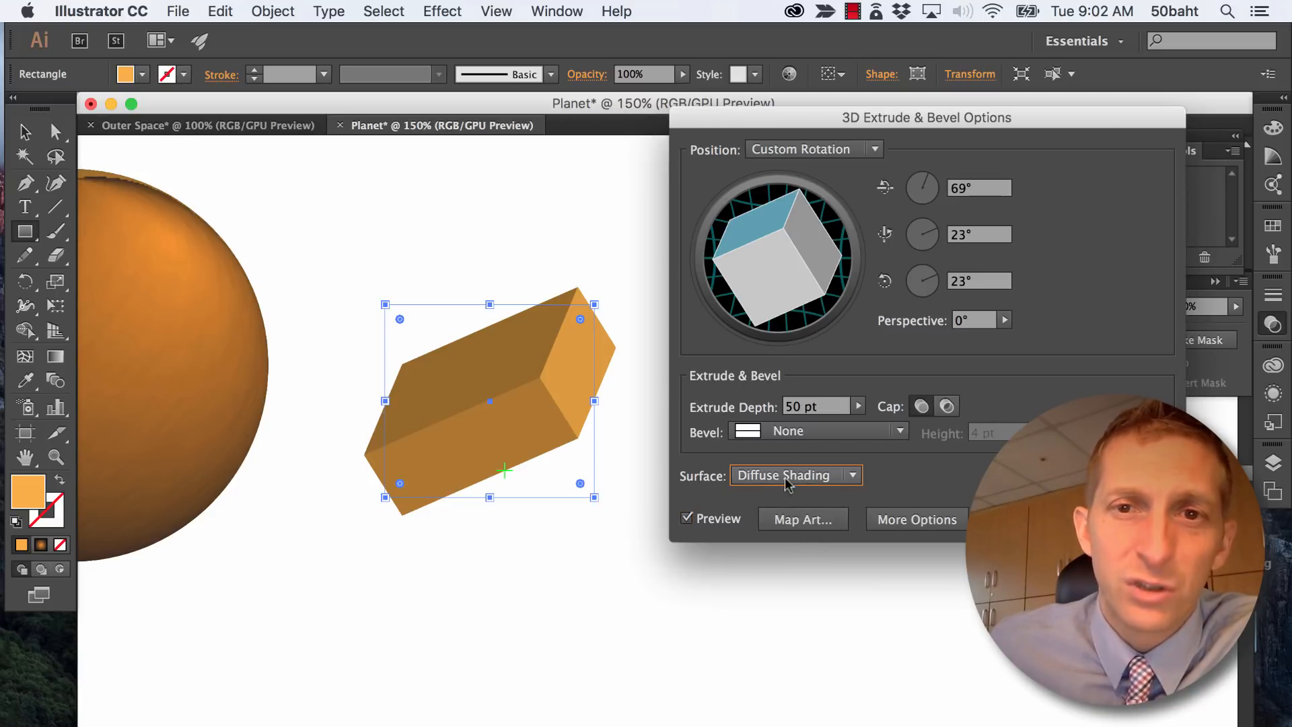
pyautogui.click(821, 434)
pyautogui.click(818, 497)
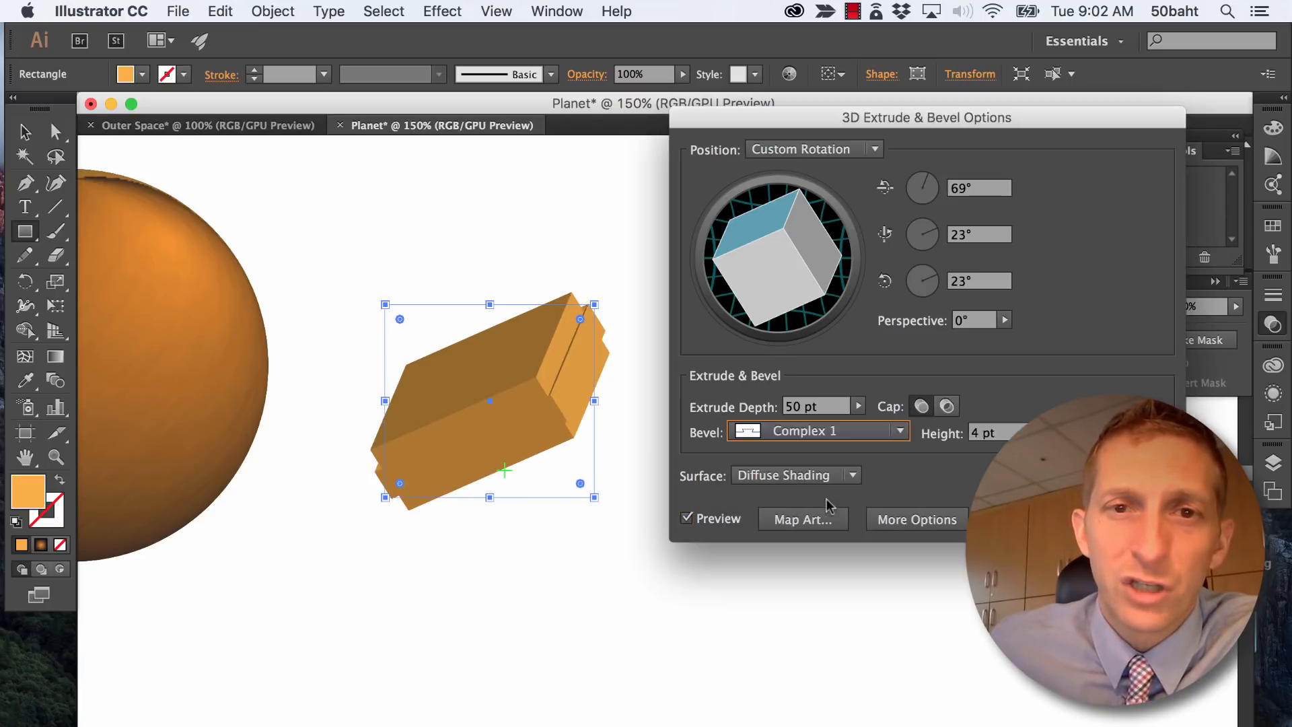
pyautogui.click(817, 434)
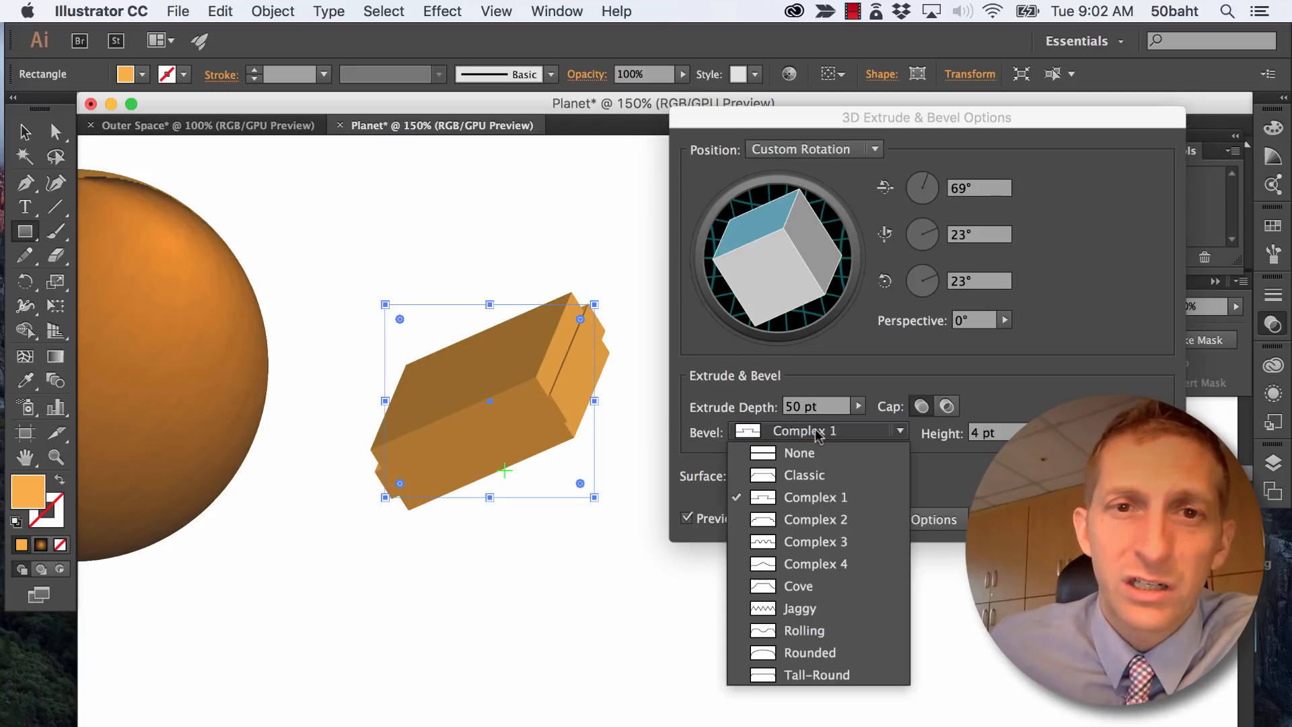
pyautogui.click(817, 564)
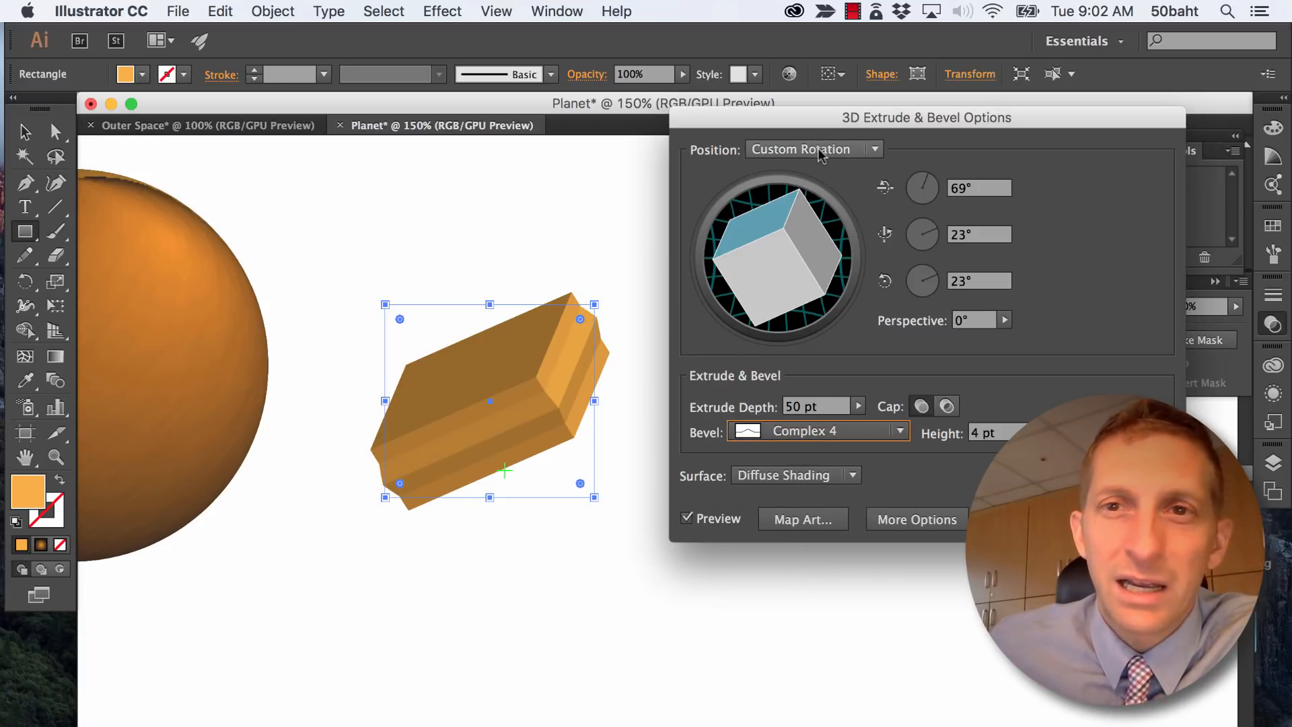
# Map the Frequency symbol onto surface 1 of 18 of the block and stretch it vertically across that face.
pyautogui.click(814, 522)
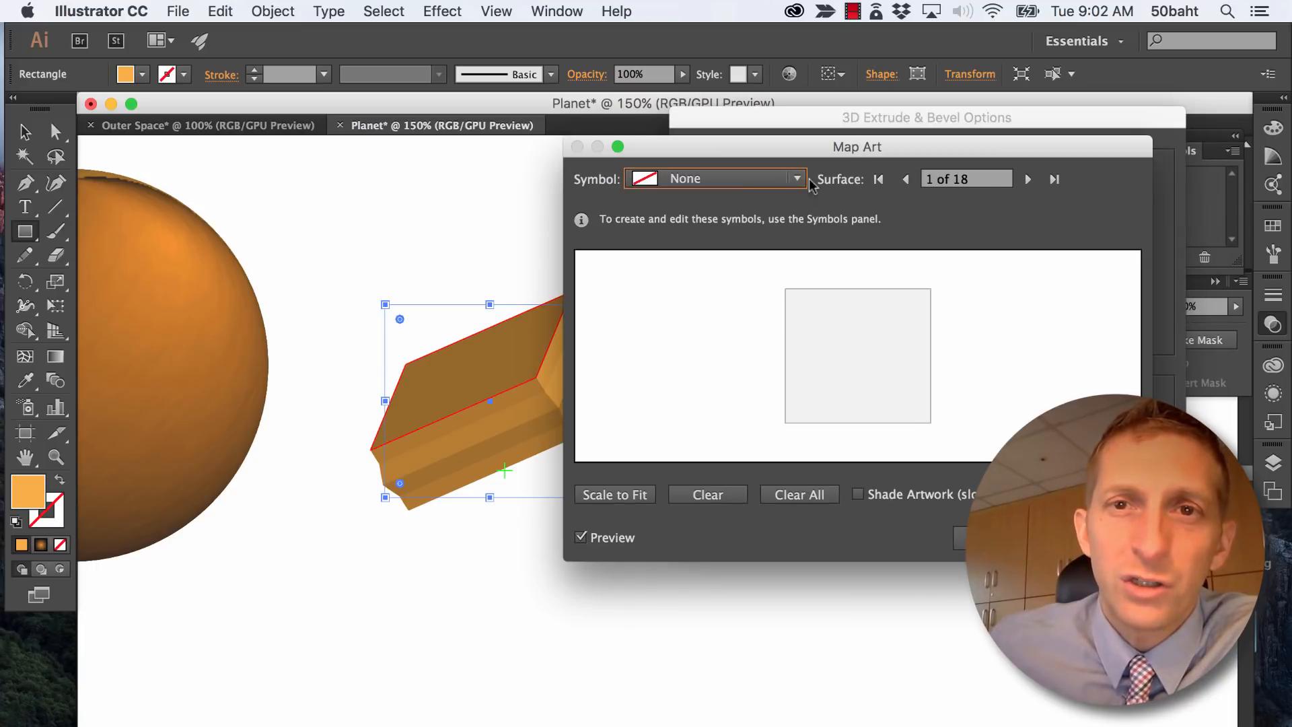
pyautogui.click(1027, 179)
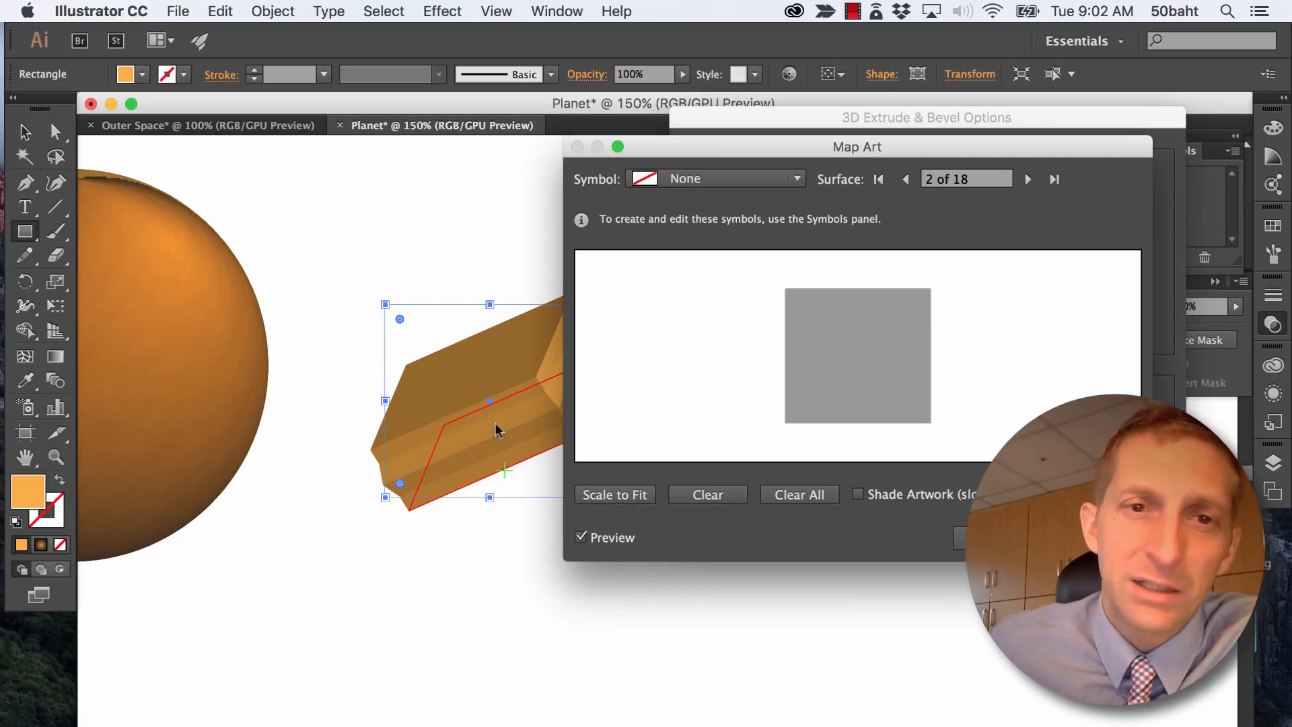
pyautogui.click(905, 180)
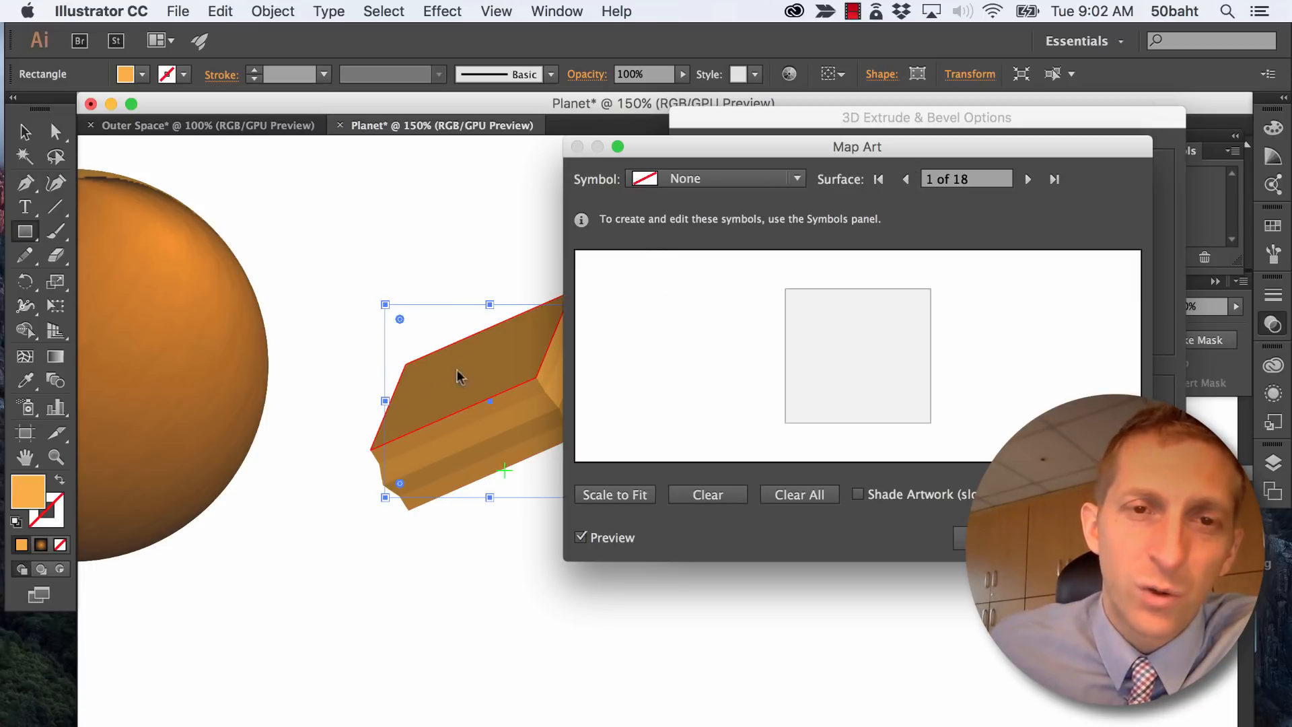
pyautogui.click(656, 179)
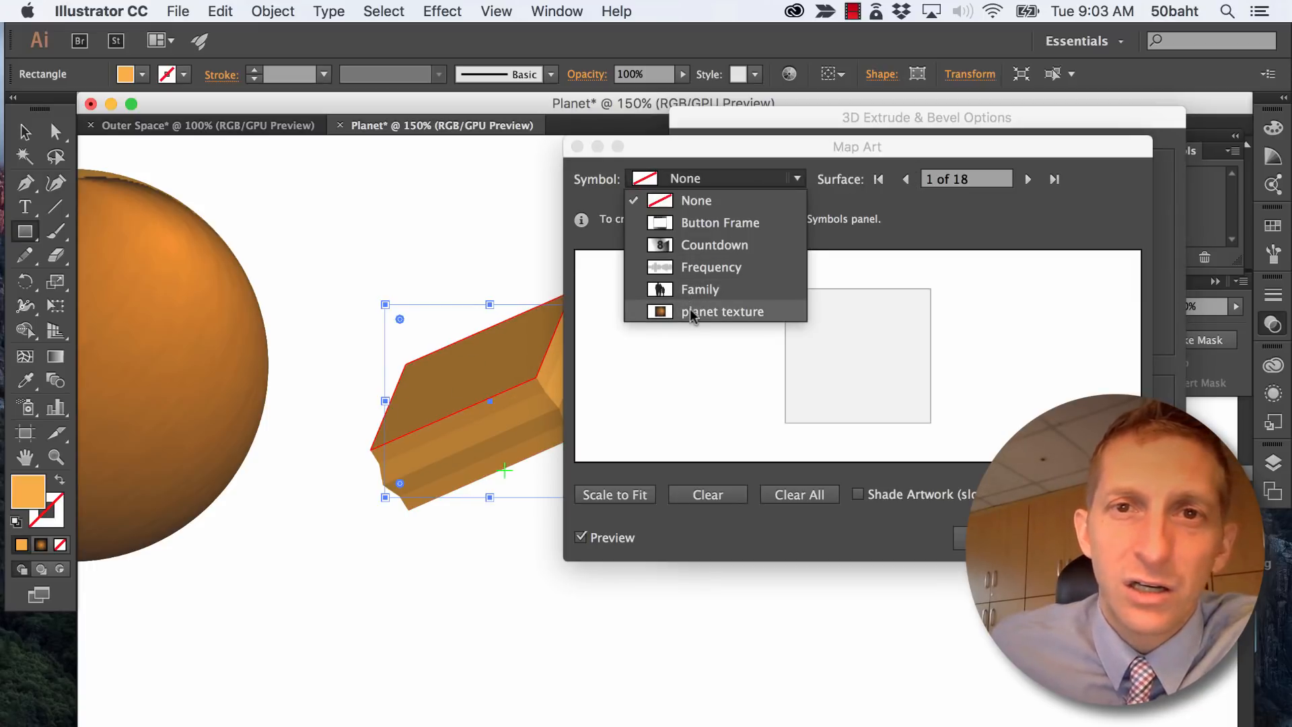
pyautogui.click(700, 269)
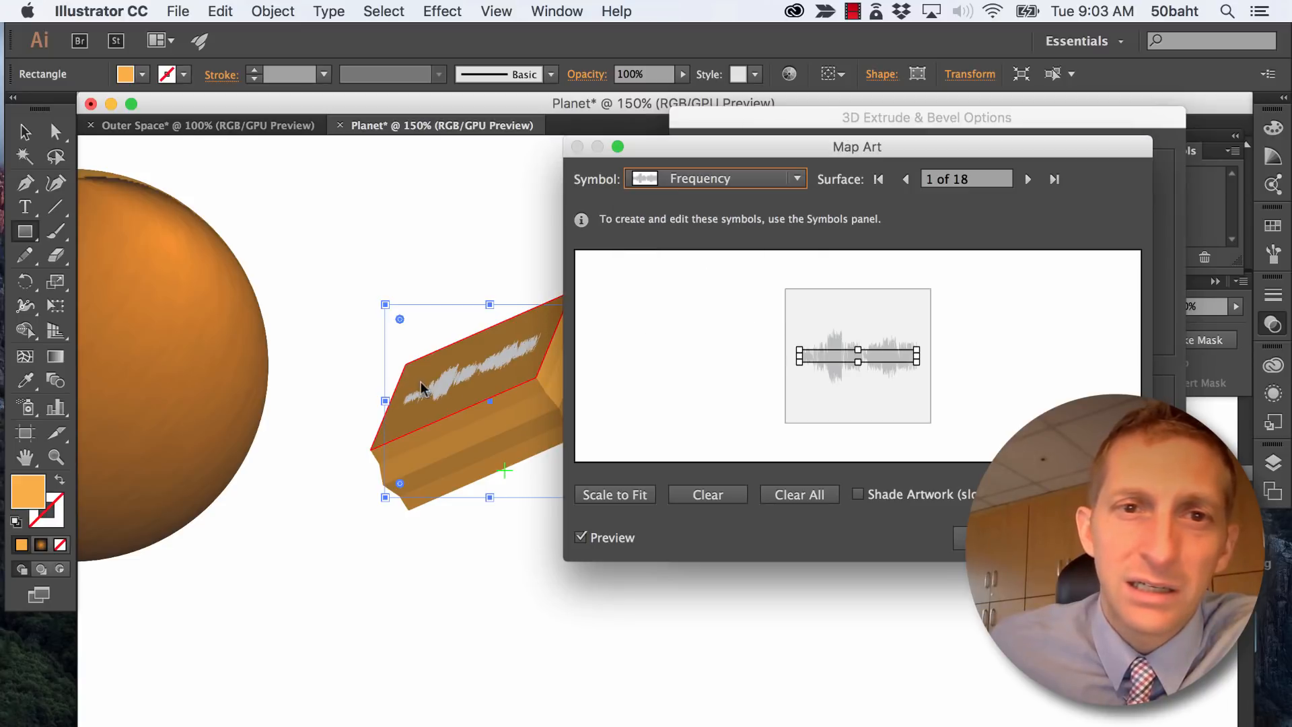
pyautogui.moveTo(858, 363); pyautogui.dragTo(854, 424)
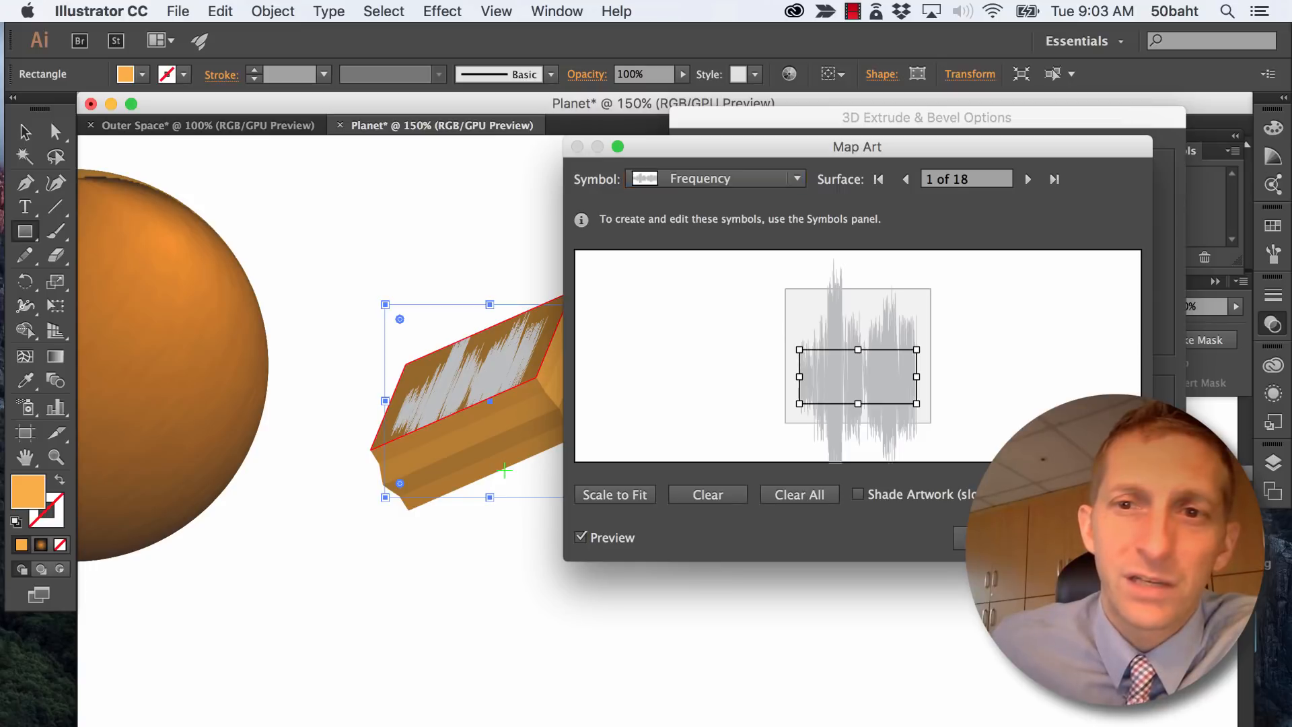
# Apply the art mapping and the 3D extrusion, and move the finished block below the sphere.
pyautogui.press('Return')
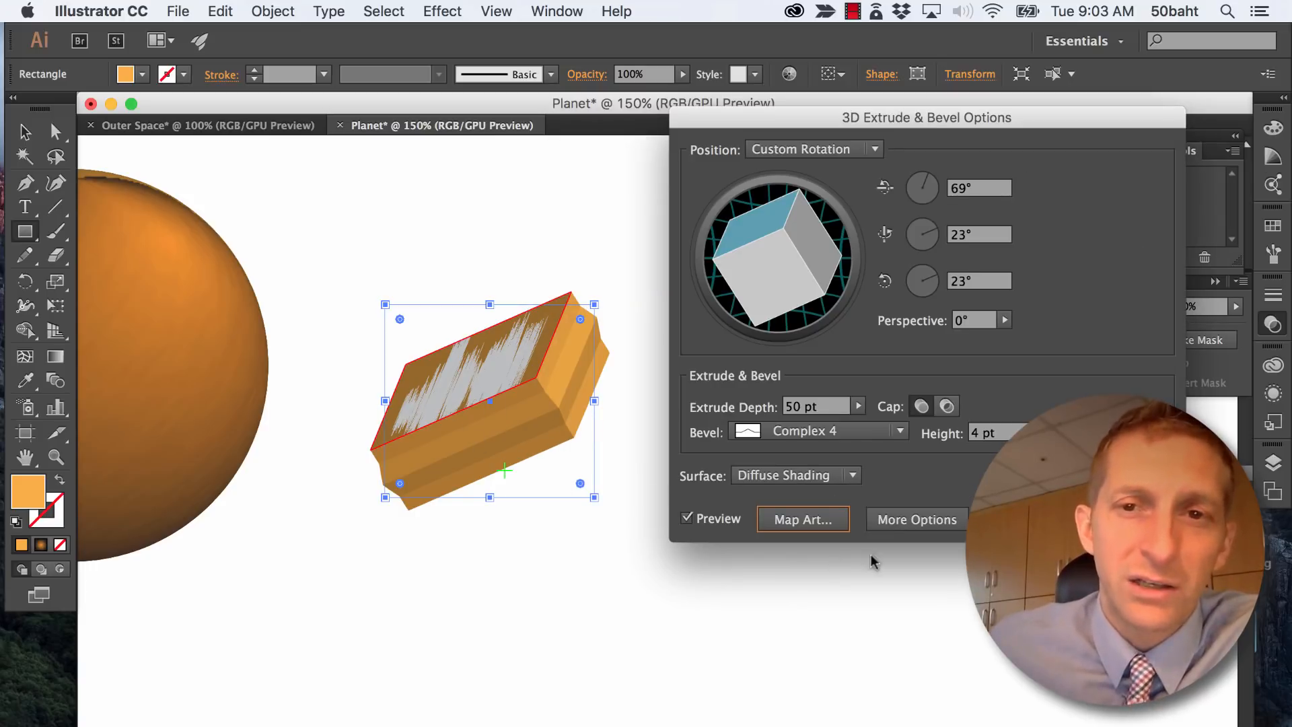
pyautogui.press('Return')
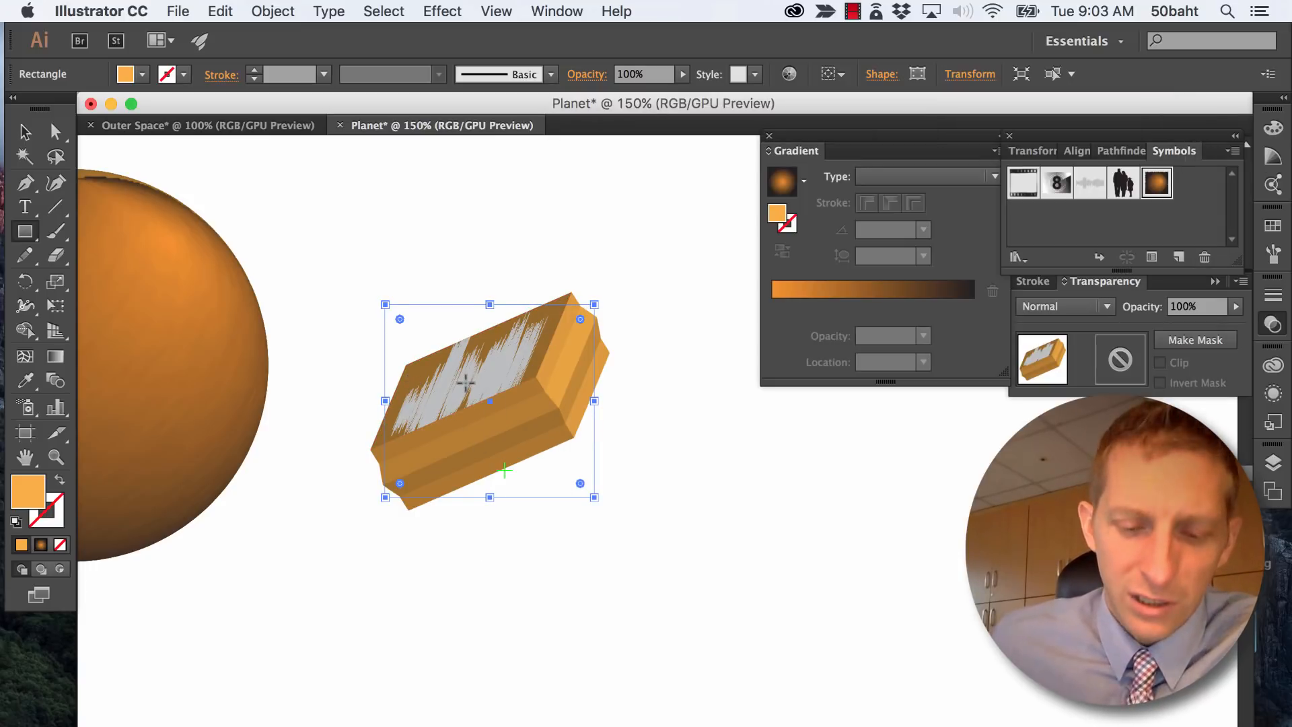
pyautogui.press('v')
pyautogui.moveTo(465, 374); pyautogui.dragTo(208, 616)
# Draw a wavy, roughly vertical orange-filled open path with the Pen tool beside the sphere, and keep it selected.
pyautogui.press('p')
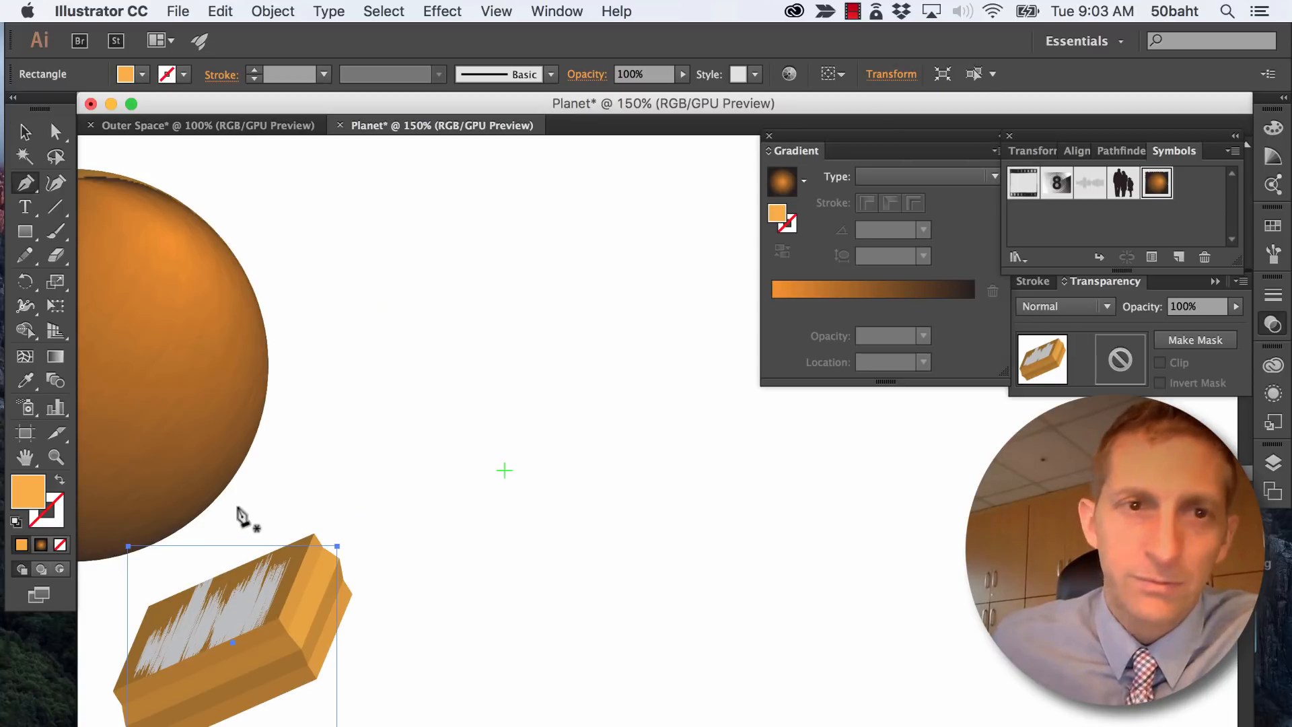
pyautogui.click(429, 196)
pyautogui.moveTo(418, 258); pyautogui.dragTo(393, 326)
pyautogui.click(434, 374)
pyautogui.moveTo(424, 428); pyautogui.dragTo(456, 456)
pyautogui.press('v')
pyautogui.press('super+z')
pyautogui.click(436, 342)
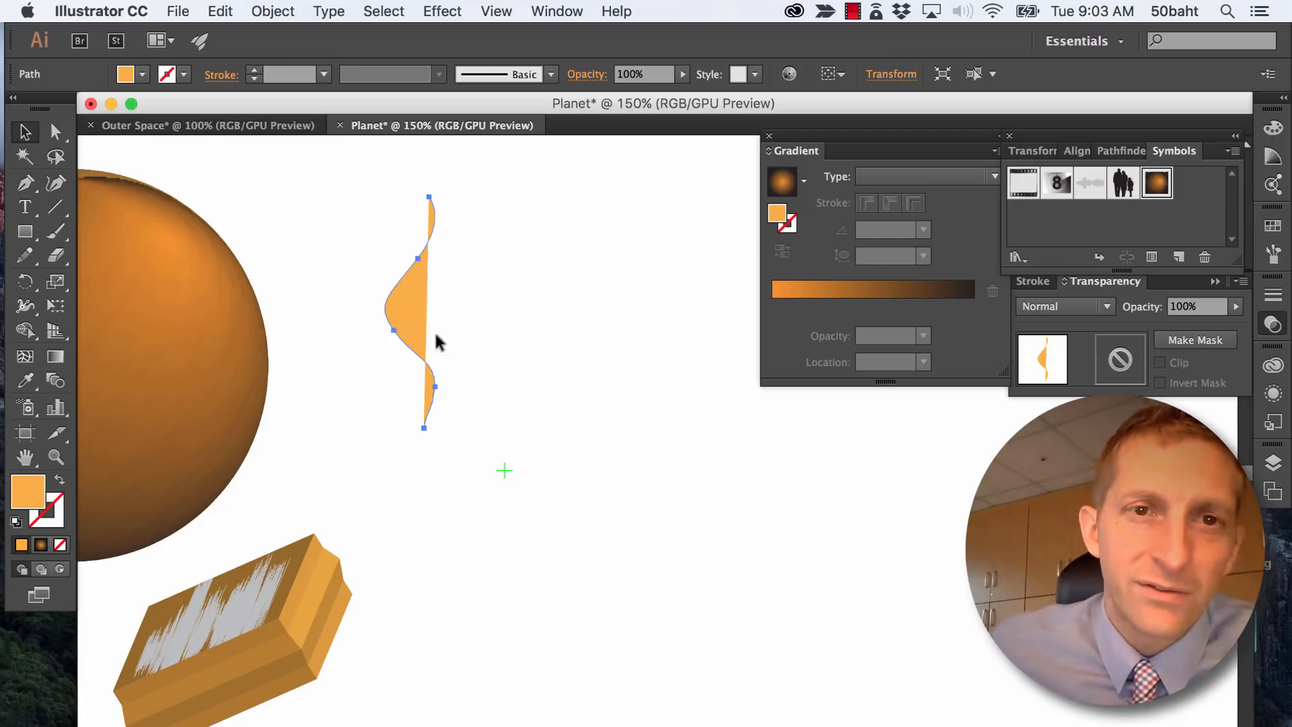
# Start a 50 pt 3D Extrude & Bevel on the wavy path, preview it, and rotate it to -8°, 33° and -10°.
pyautogui.click(477, 12)
pyautogui.moveTo(442, 11)
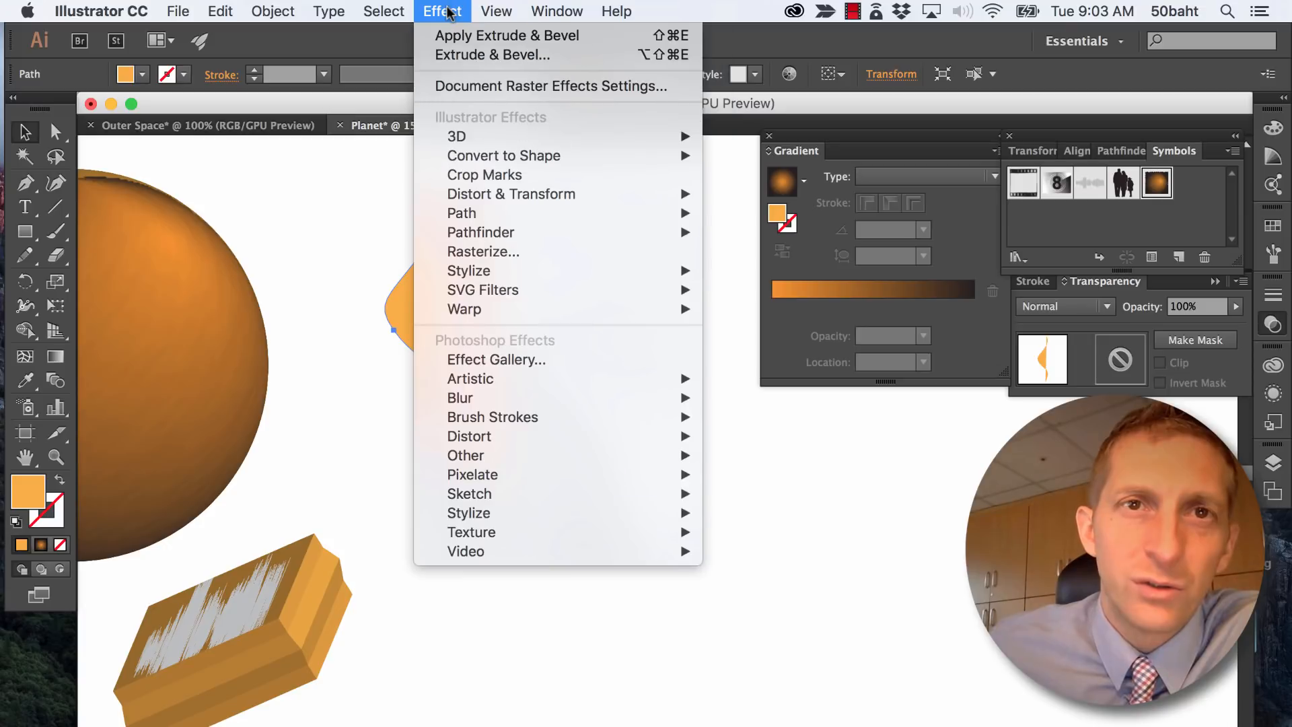
pyautogui.moveTo(663, 135)
pyautogui.click(704, 135)
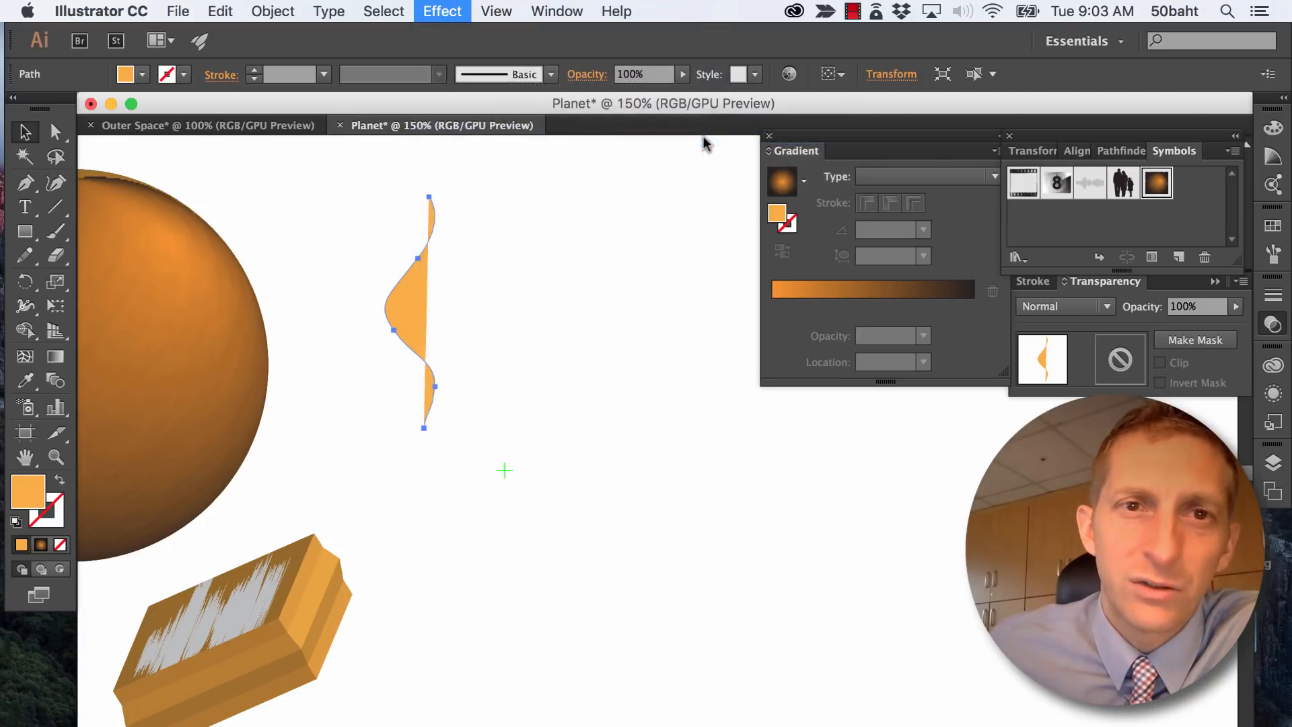
pyautogui.click(692, 519)
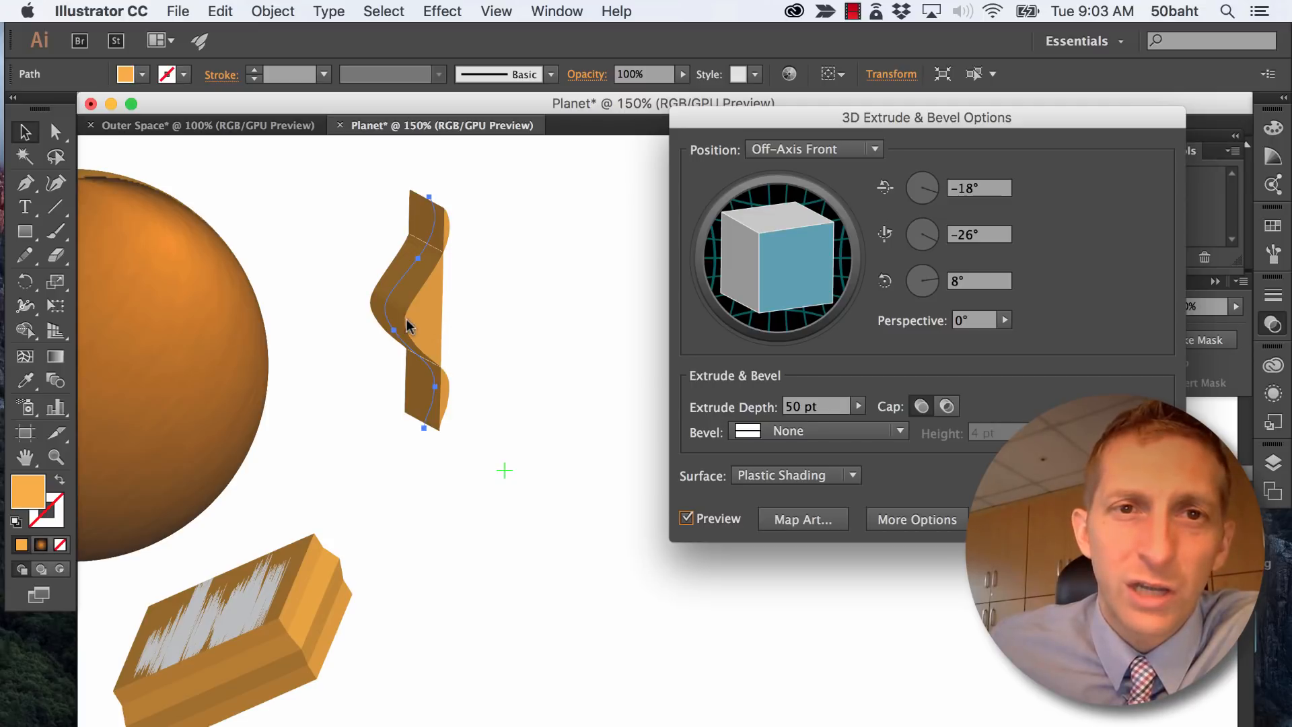
pyautogui.moveTo(787, 269); pyautogui.dragTo(845, 322)
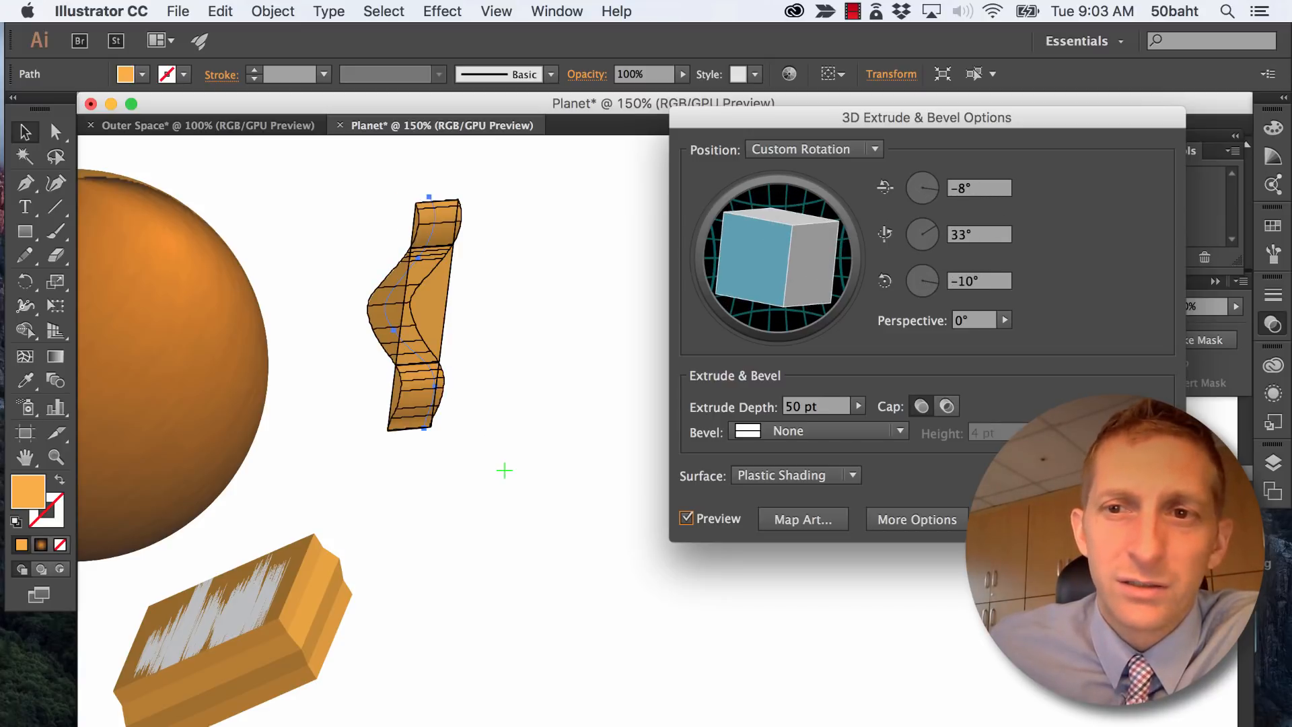